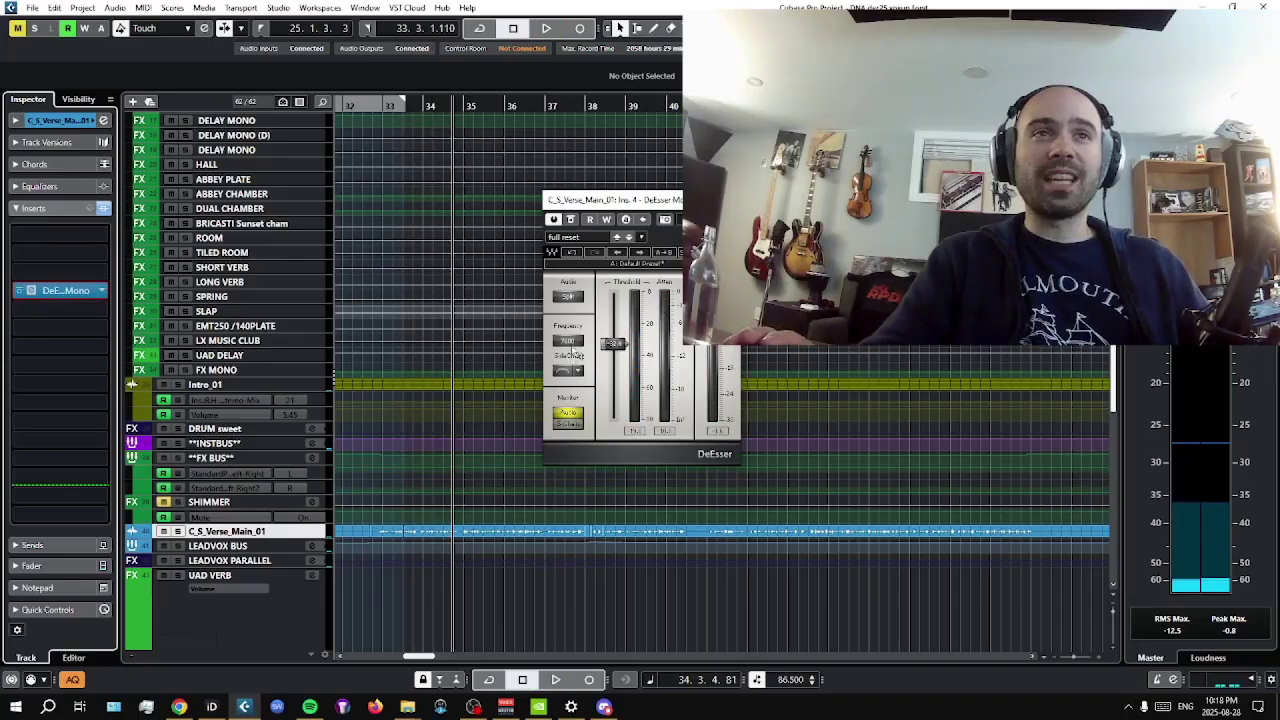
# Monitor the side-chain signal of the DeEsser on C_S_Verse_Main_01 during playback, then stop and close the plug-in
pyautogui.click(568, 424)
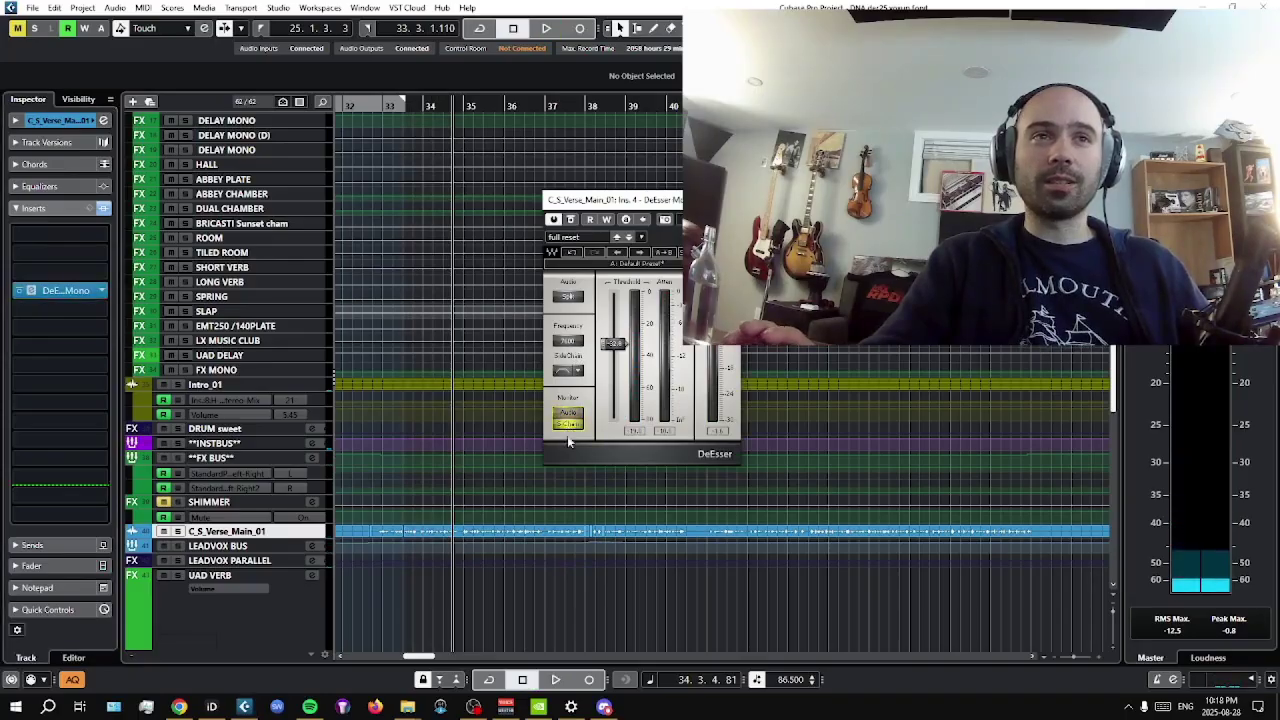
pyautogui.click(558, 682)
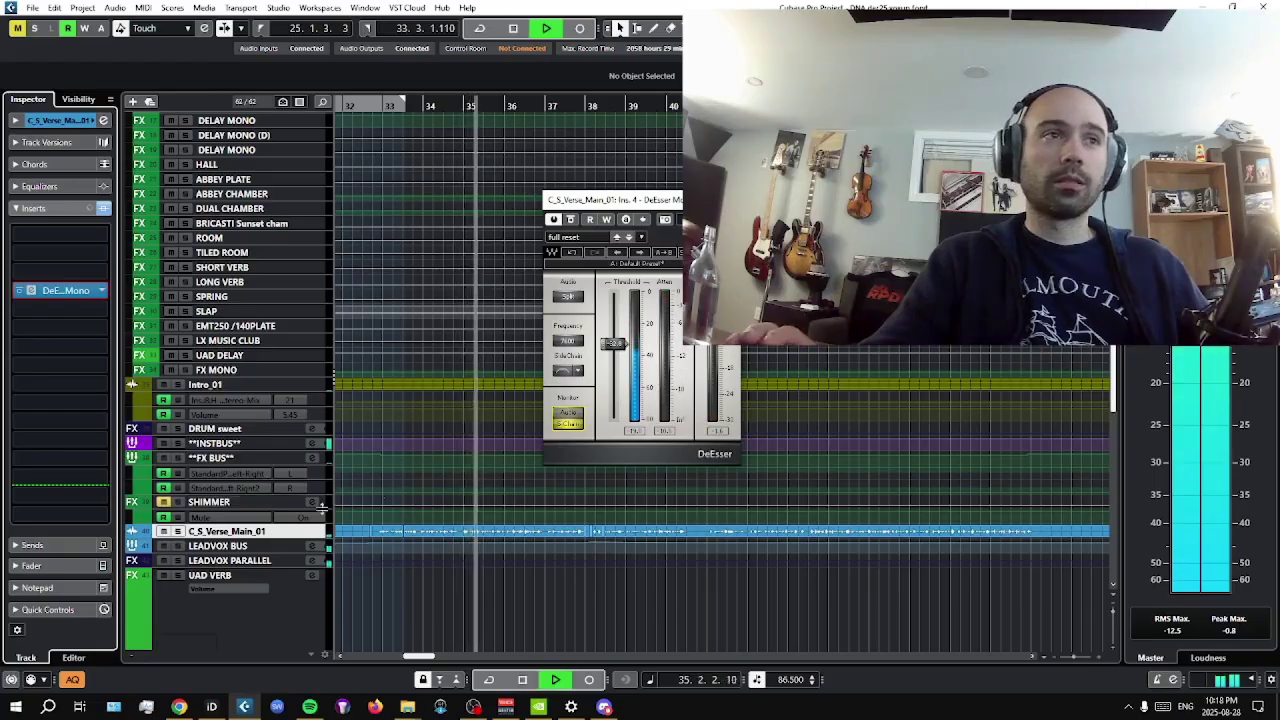
pyautogui.scroll(-5, 460, 508)
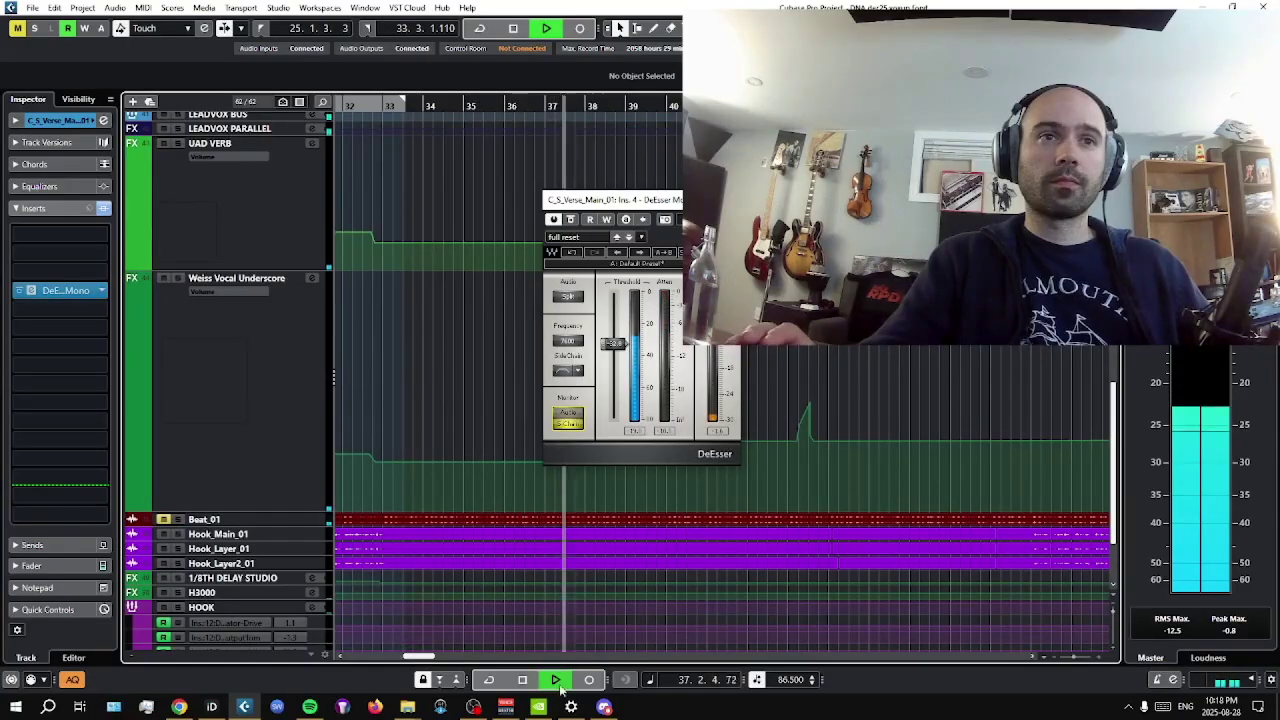
pyautogui.click(522, 679)
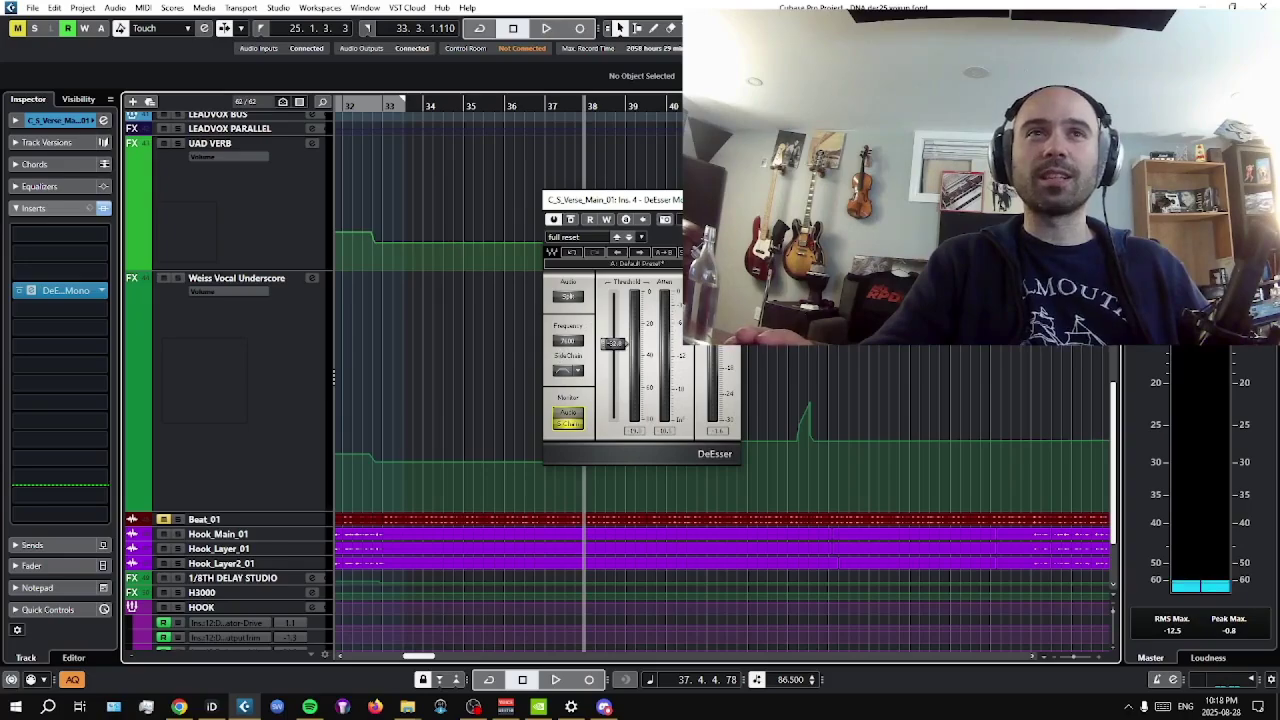
pyautogui.click(731, 200)
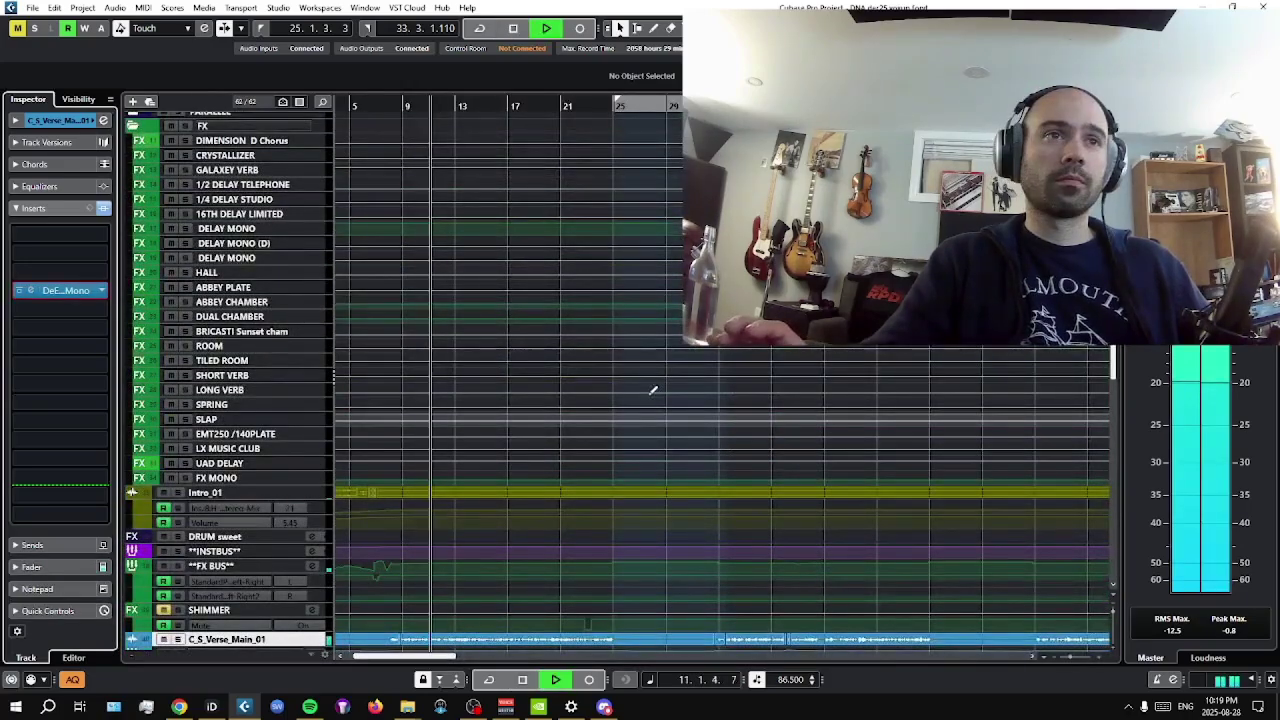
# Find the LEADVOX BUS track, open its RVox compressor and play the vocal through it
pyautogui.scroll(-3, 653, 390)
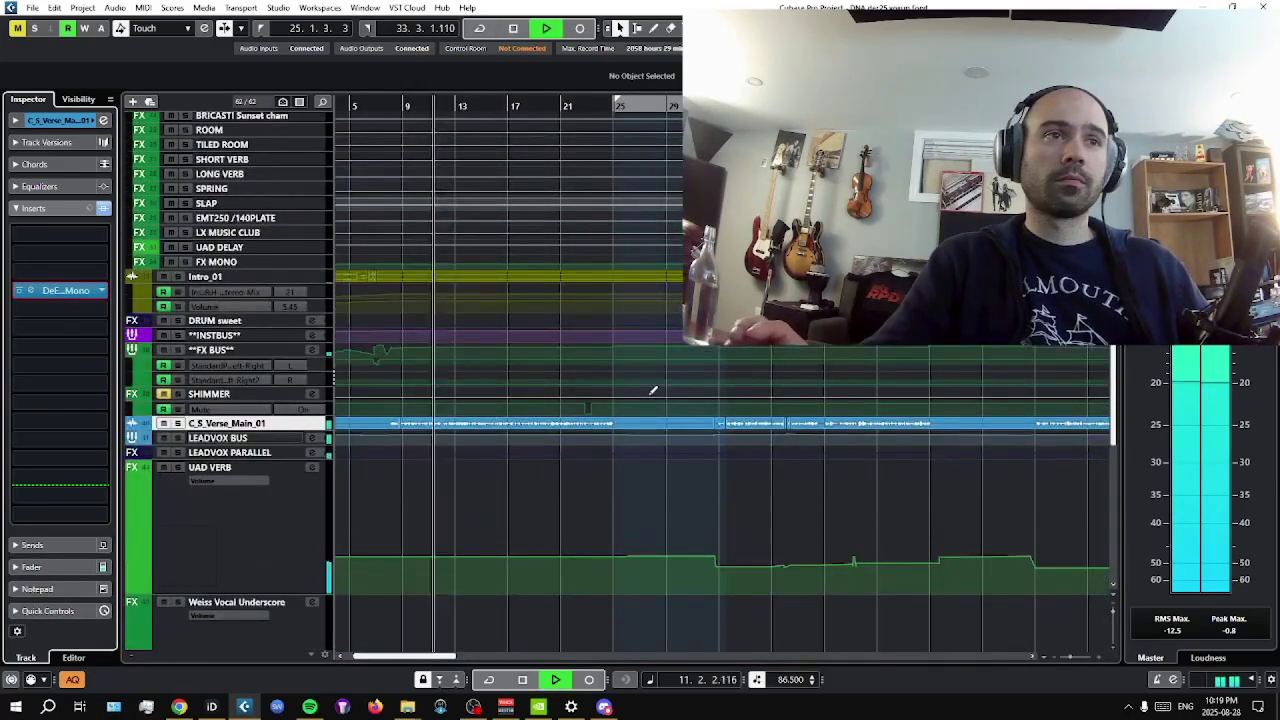
pyautogui.scroll(8, 257, 455)
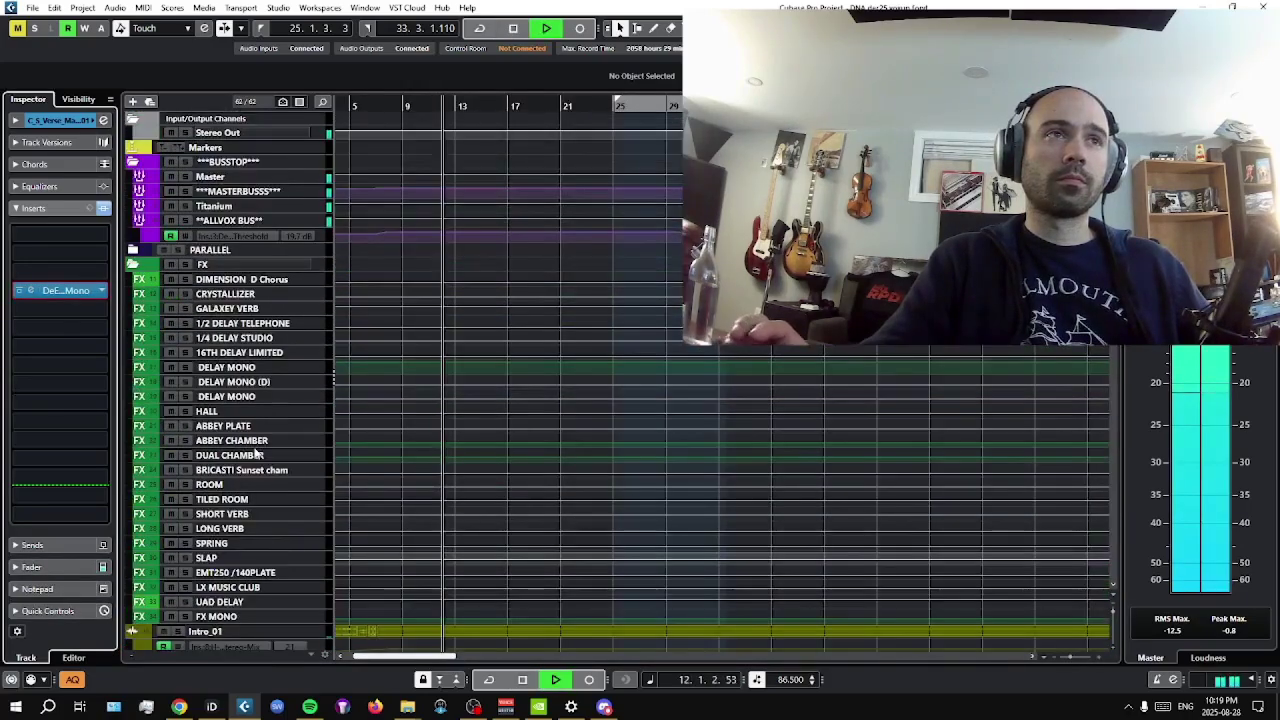
pyautogui.scroll(-10, 257, 455)
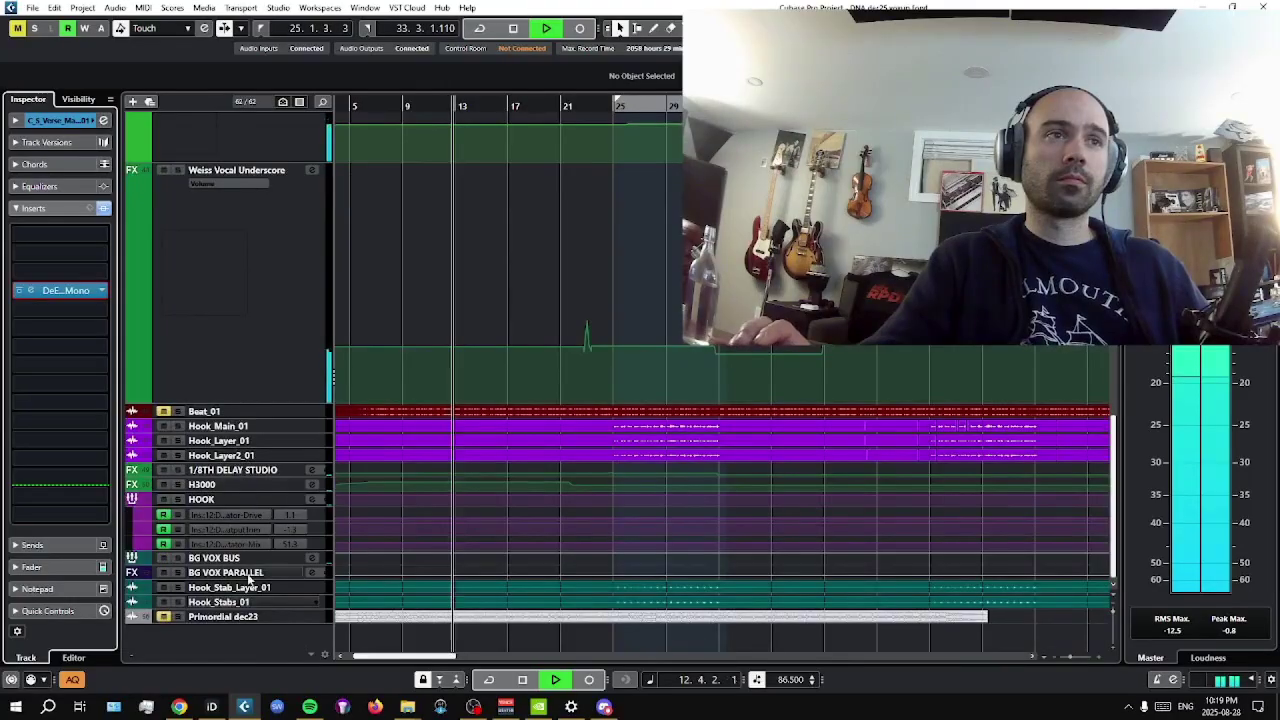
pyautogui.scroll(3, 486, 406)
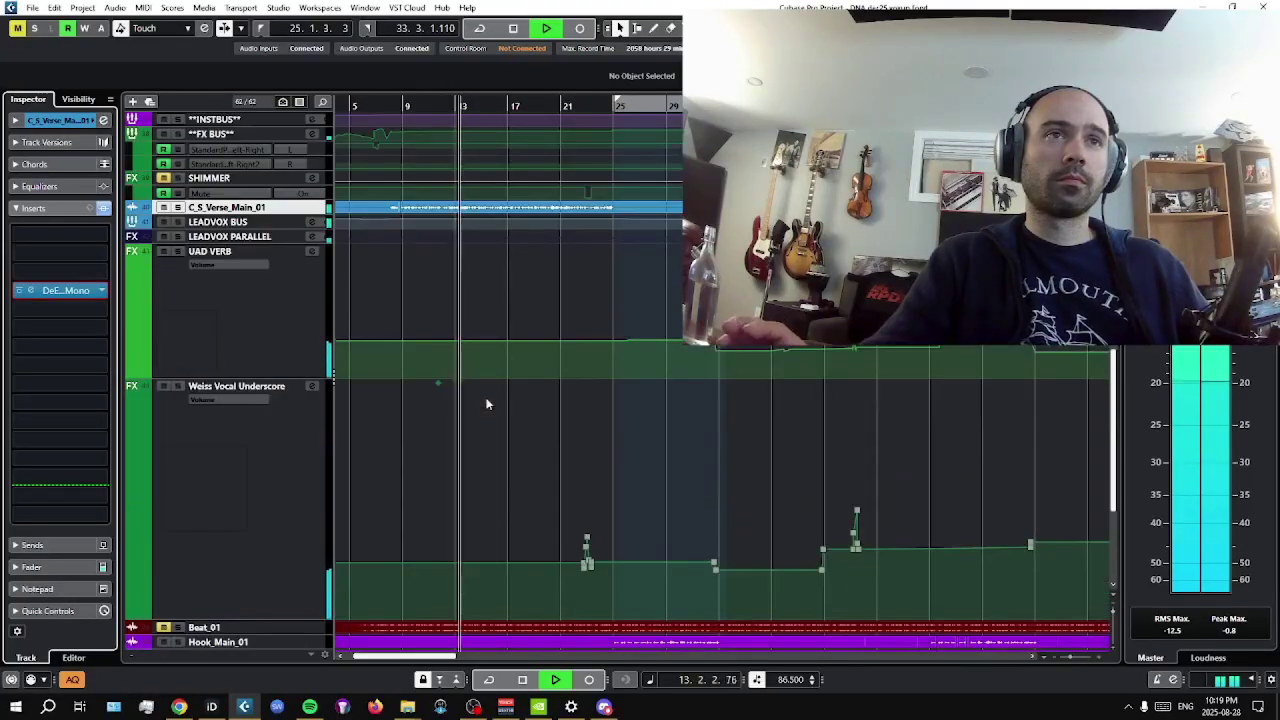
pyautogui.click(258, 222)
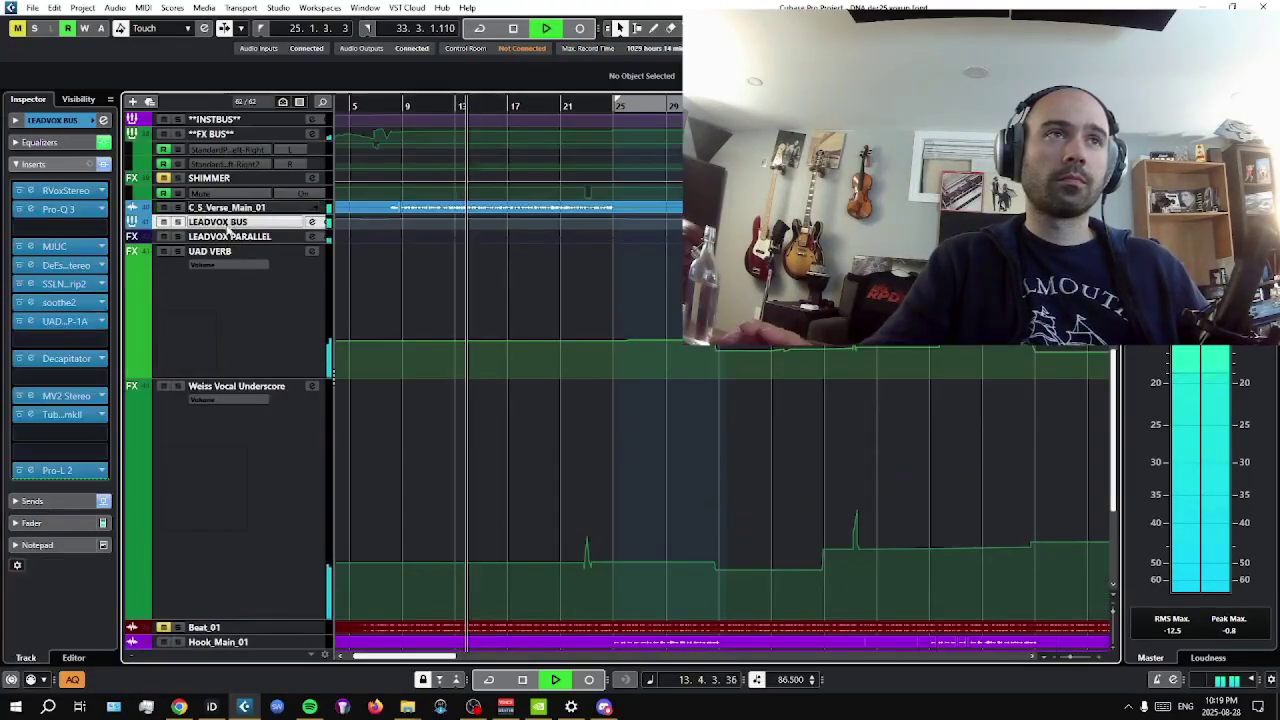
pyautogui.click(522, 679)
pyautogui.click(65, 190)
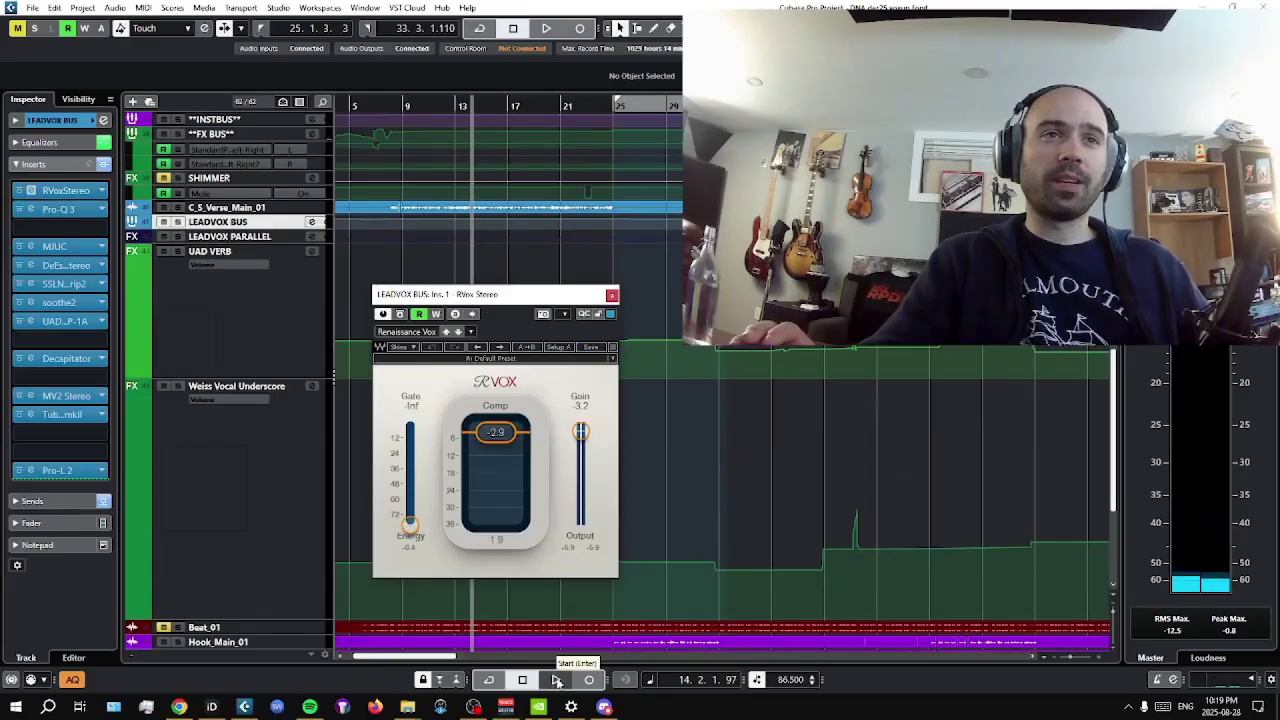
pyautogui.click(557, 680)
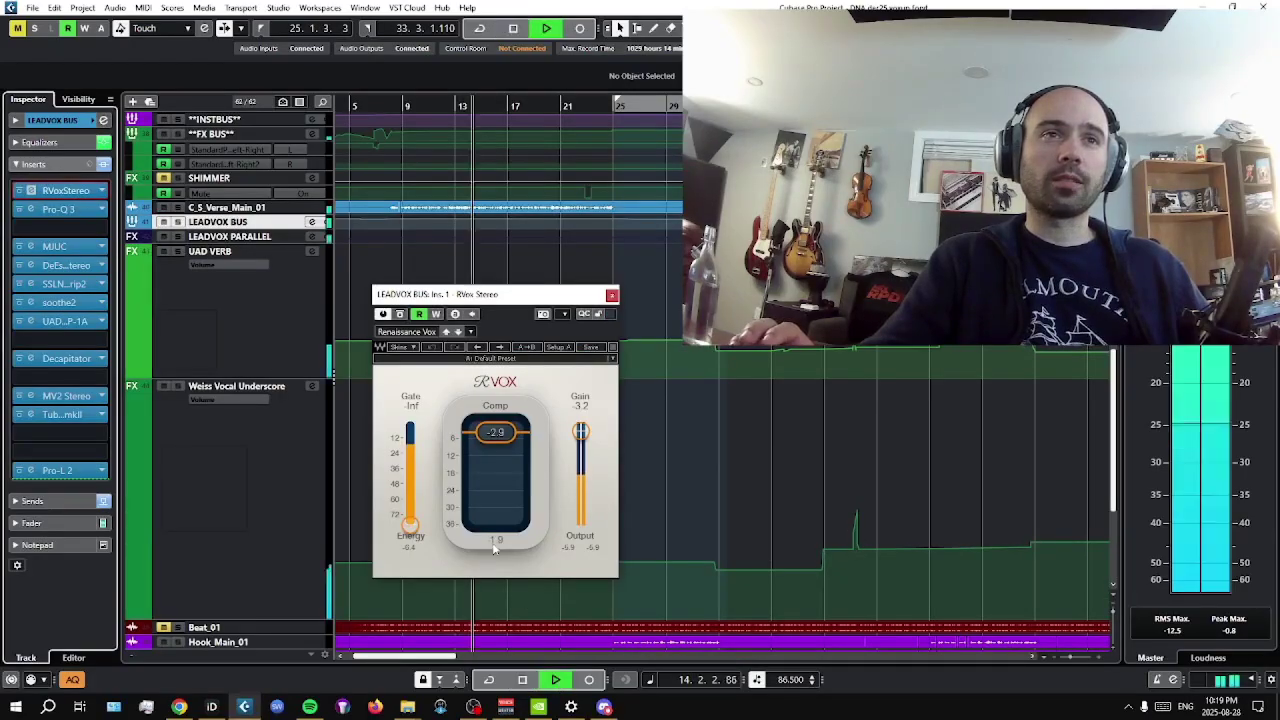
# Open the Pro-Q 3 equalizer on LEADVOX BUS, stop playback and inspect its low-cut and low-boost bands
pyautogui.click(58, 209)
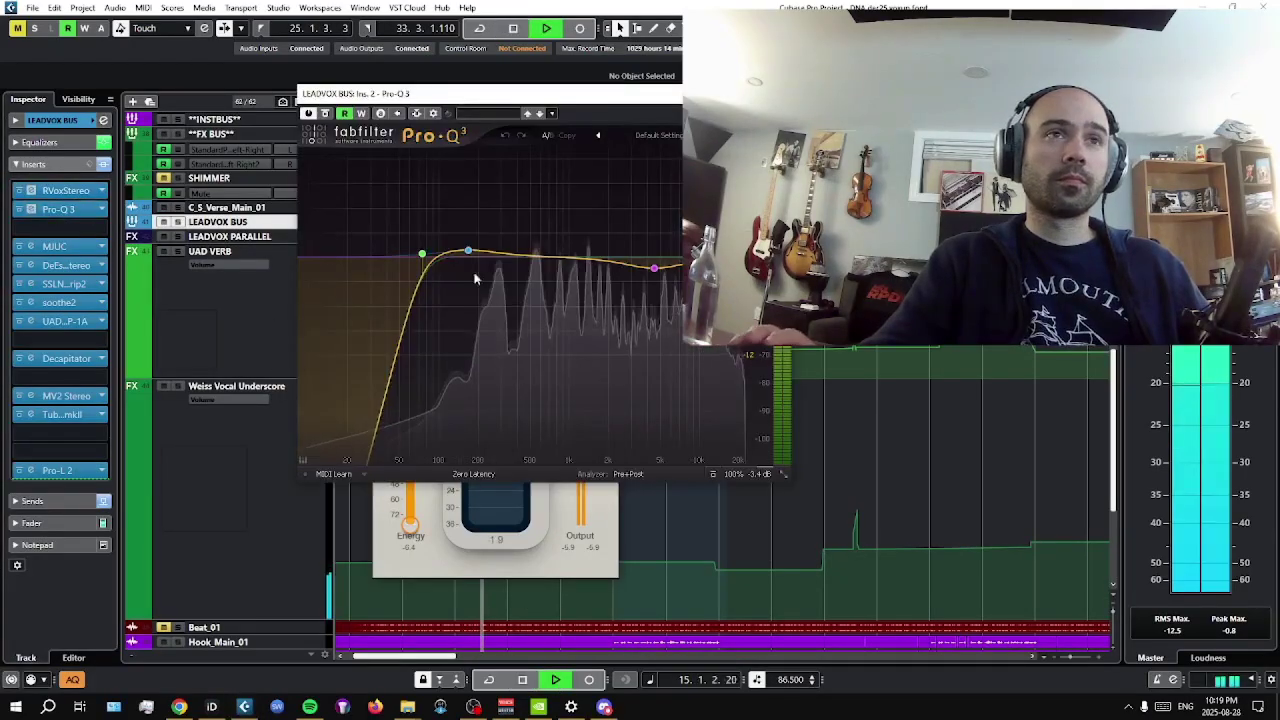
pyautogui.moveTo(578, 110); pyautogui.dragTo(502, 193)
pyautogui.press('space')
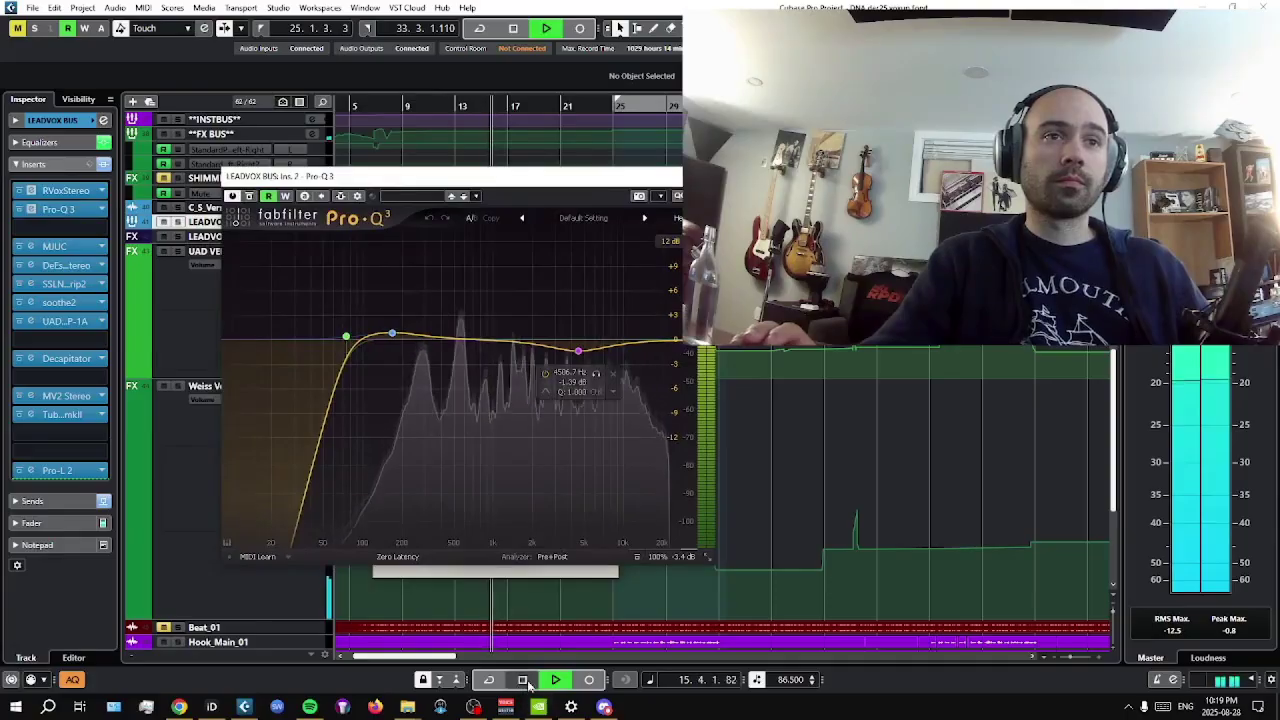
pyautogui.moveTo(342, 398)
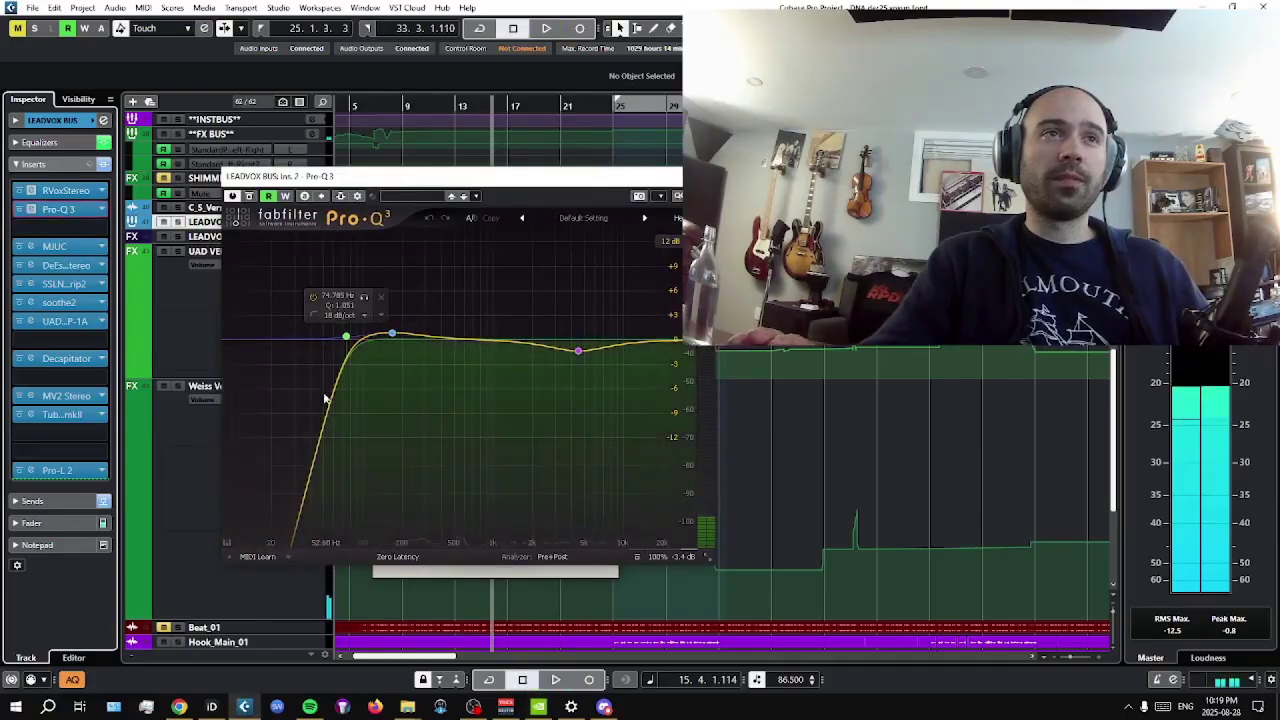
pyautogui.moveTo(380, 363)
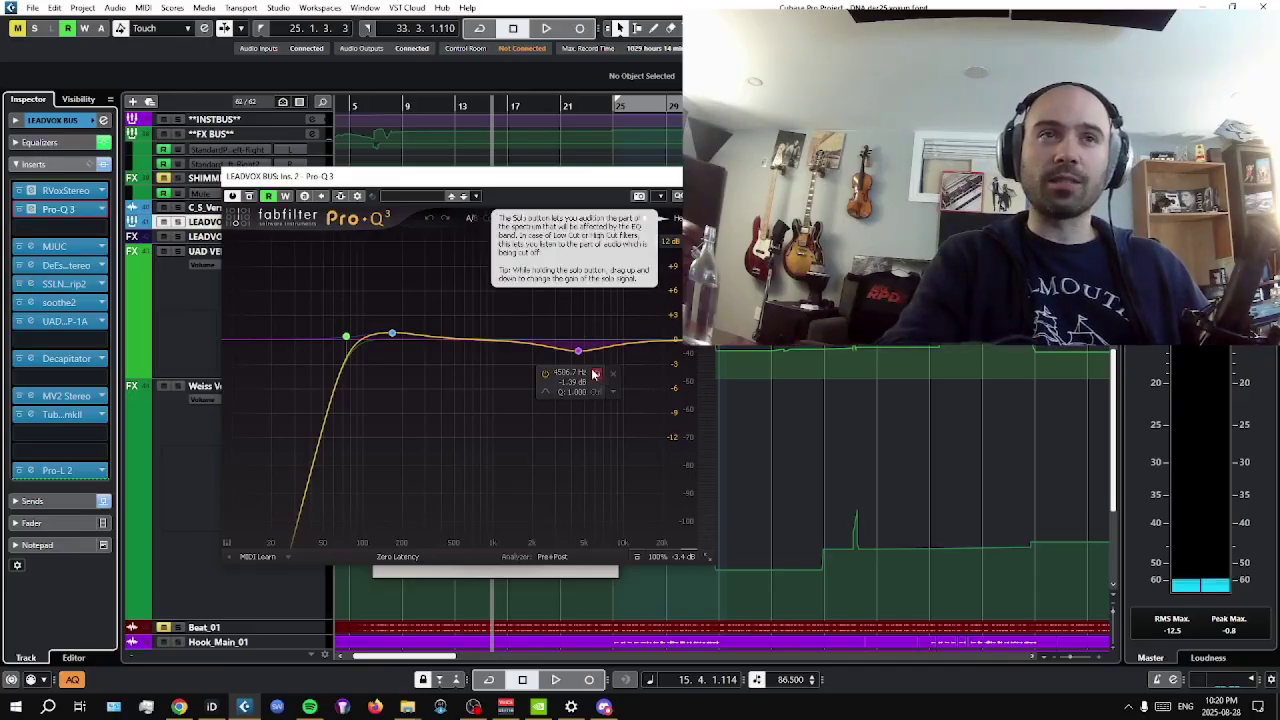
# Audition the Pro-Q 3 high-mid cut and low-boost bands in solo, replaying the vocal from about bar 15
pyautogui.press('space')
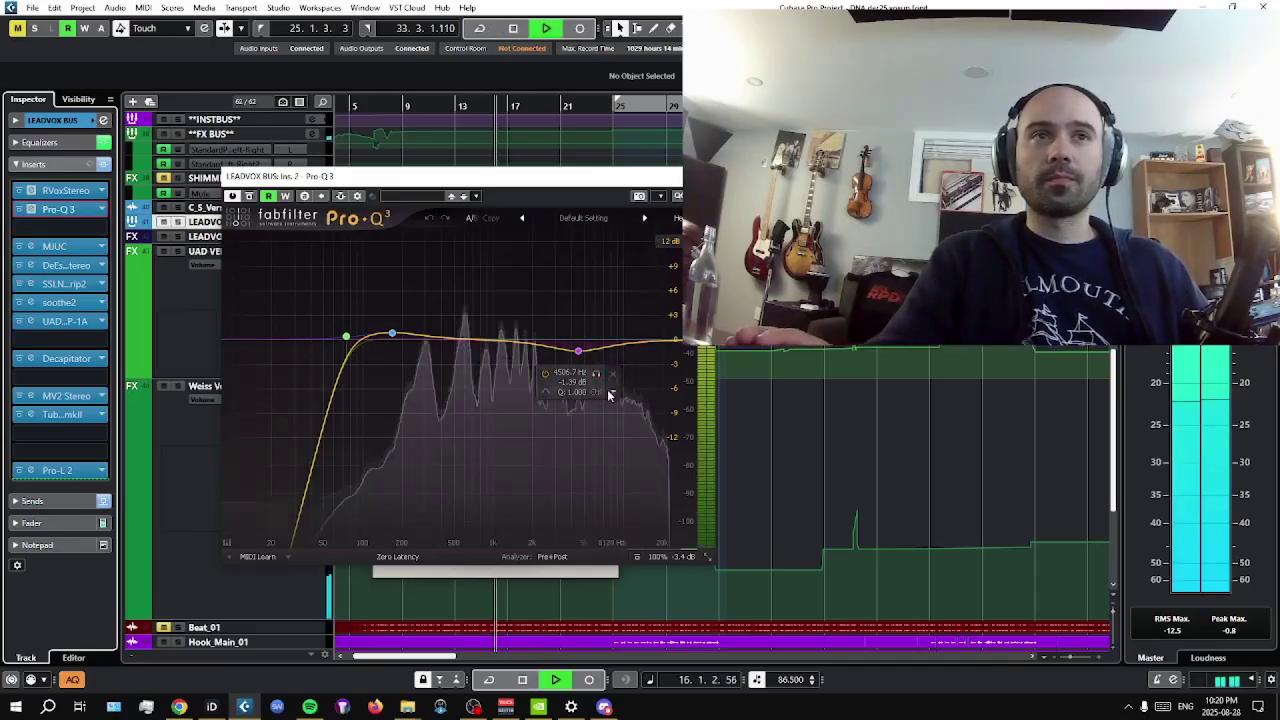
pyautogui.click(597, 374)
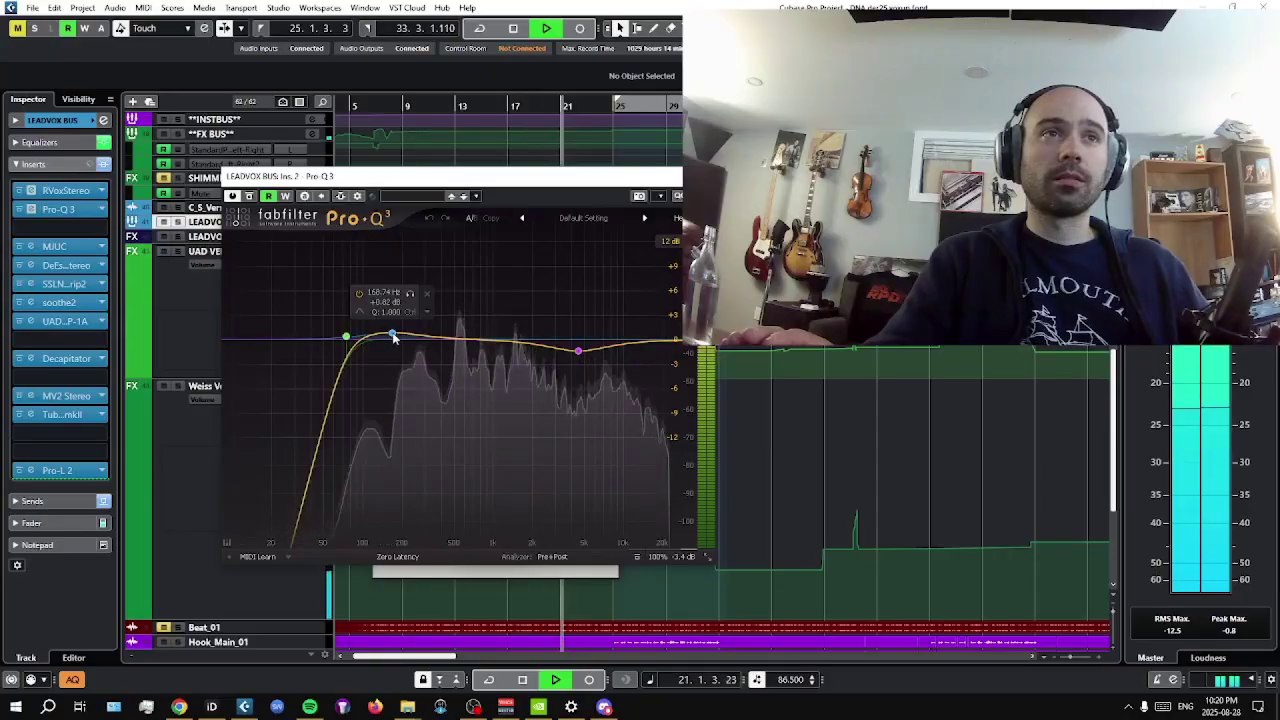
pyautogui.click(484, 104)
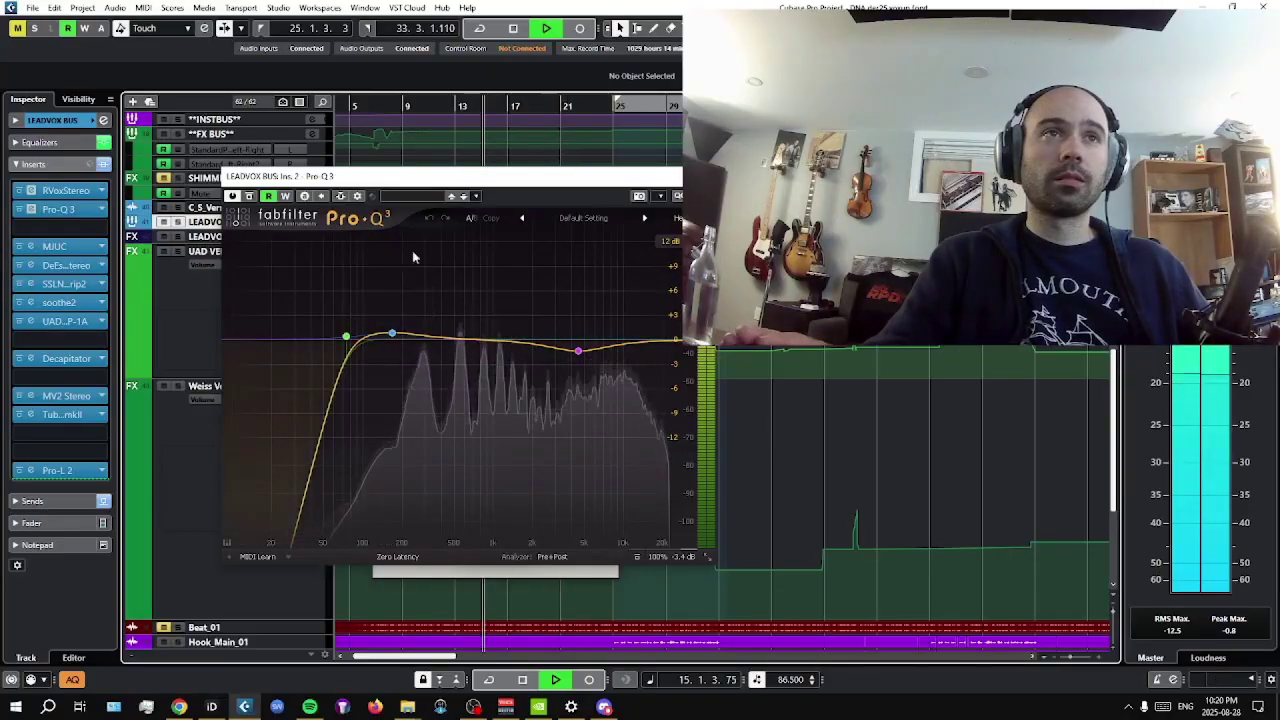
pyautogui.click(409, 293)
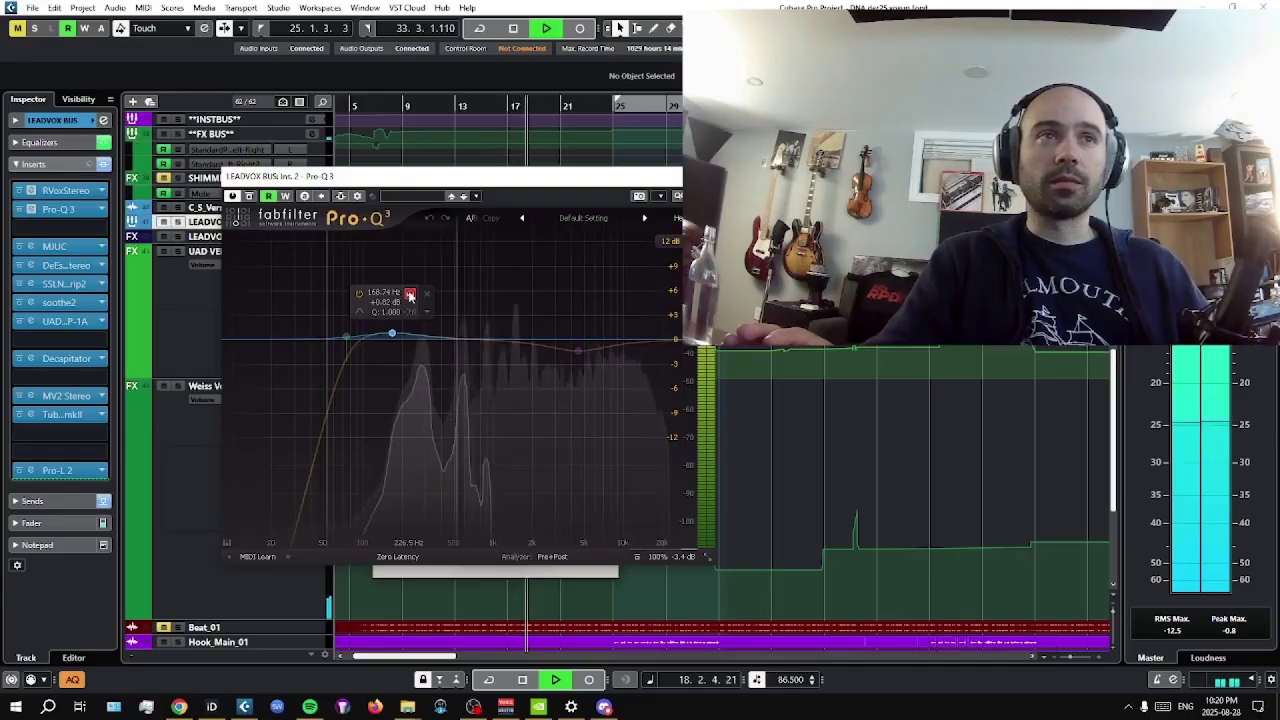
pyautogui.click(409, 295)
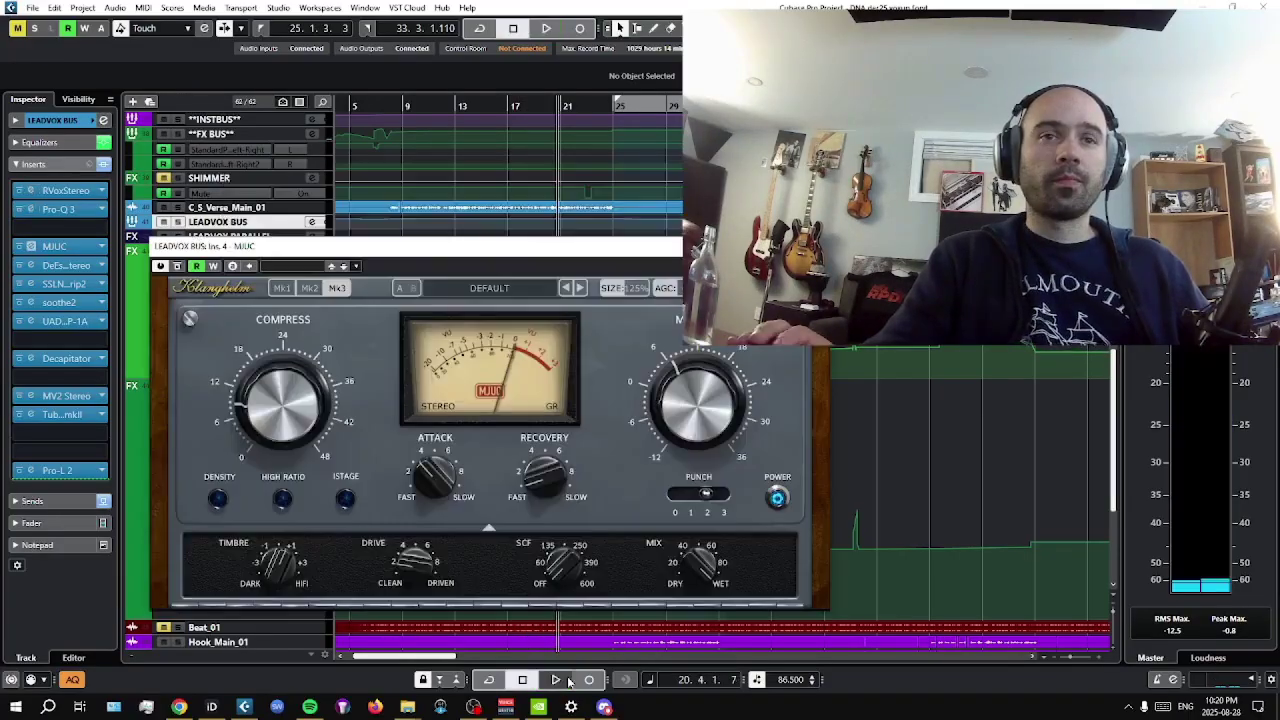
# Reposition the MJUC compressor window for LEADVOX BUS, play the vocal to watch its gain reduction and stop
pyautogui.moveTo(426, 250); pyautogui.dragTo(410, 246)
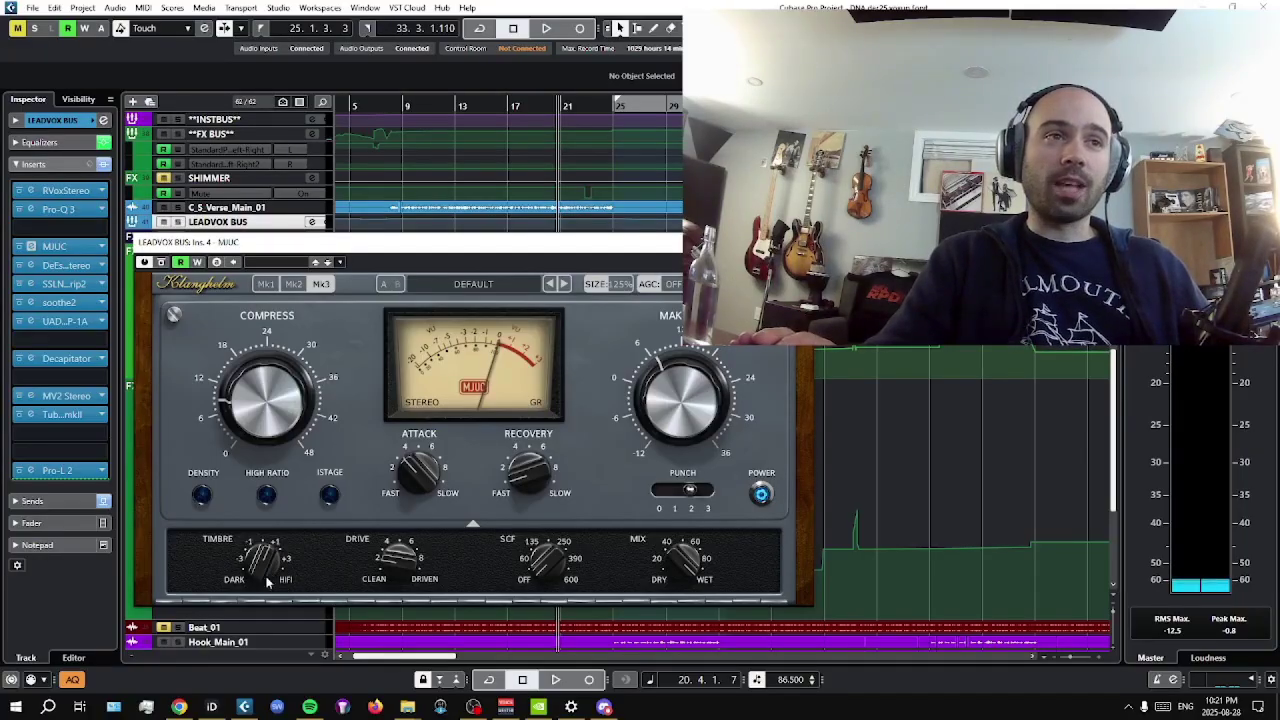
pyautogui.click(570, 683)
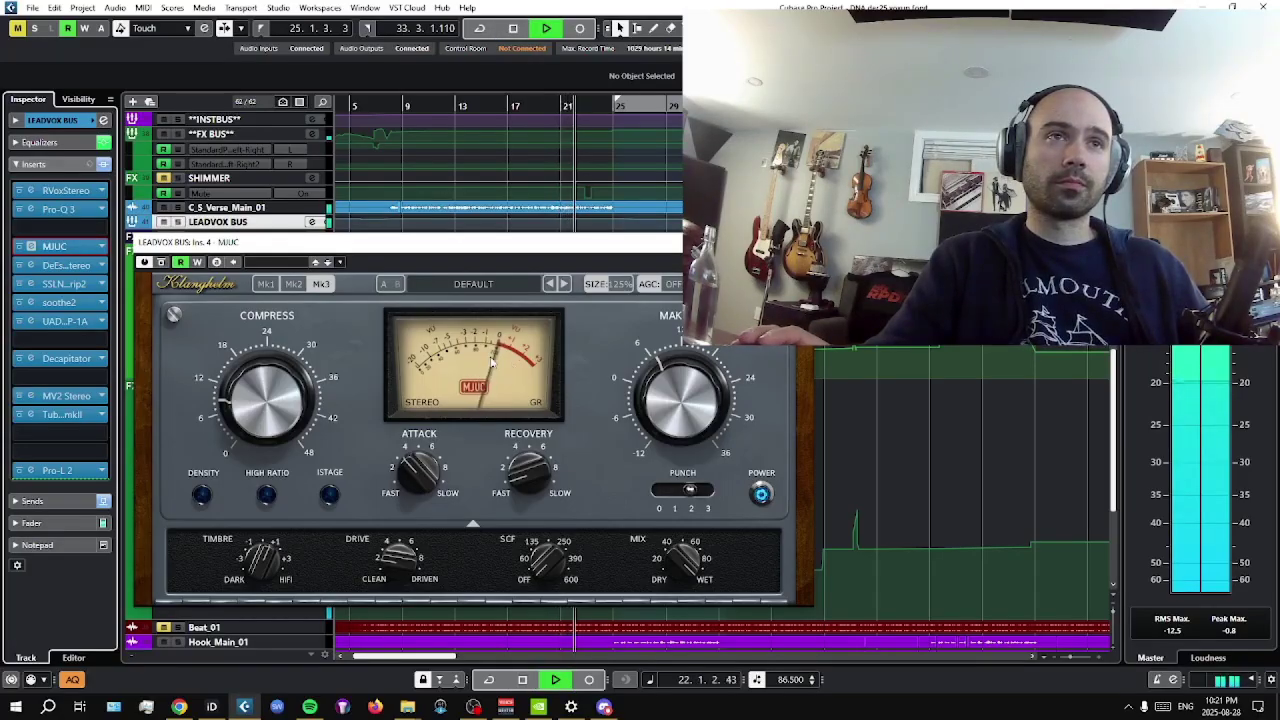
pyautogui.click(524, 680)
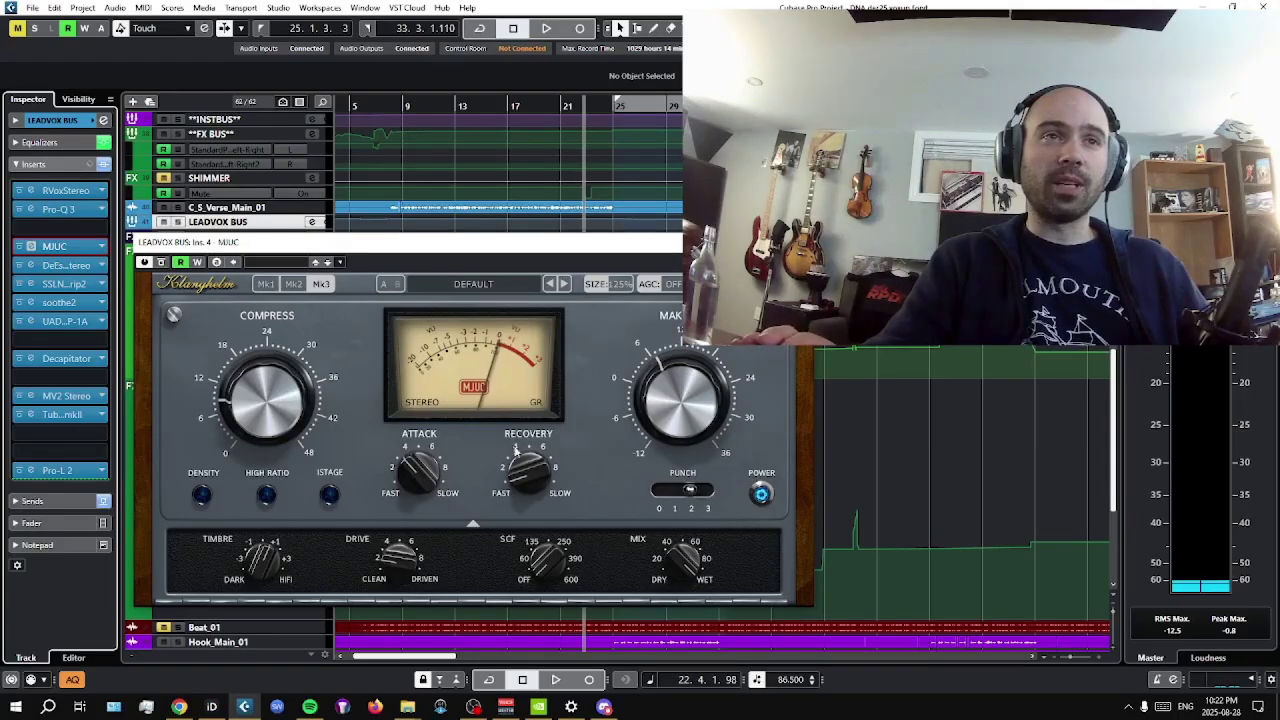
# Resume playback, bring up the stereo DeEsser on LEADVOX BUS, observe its meters and stop
pyautogui.press('space')
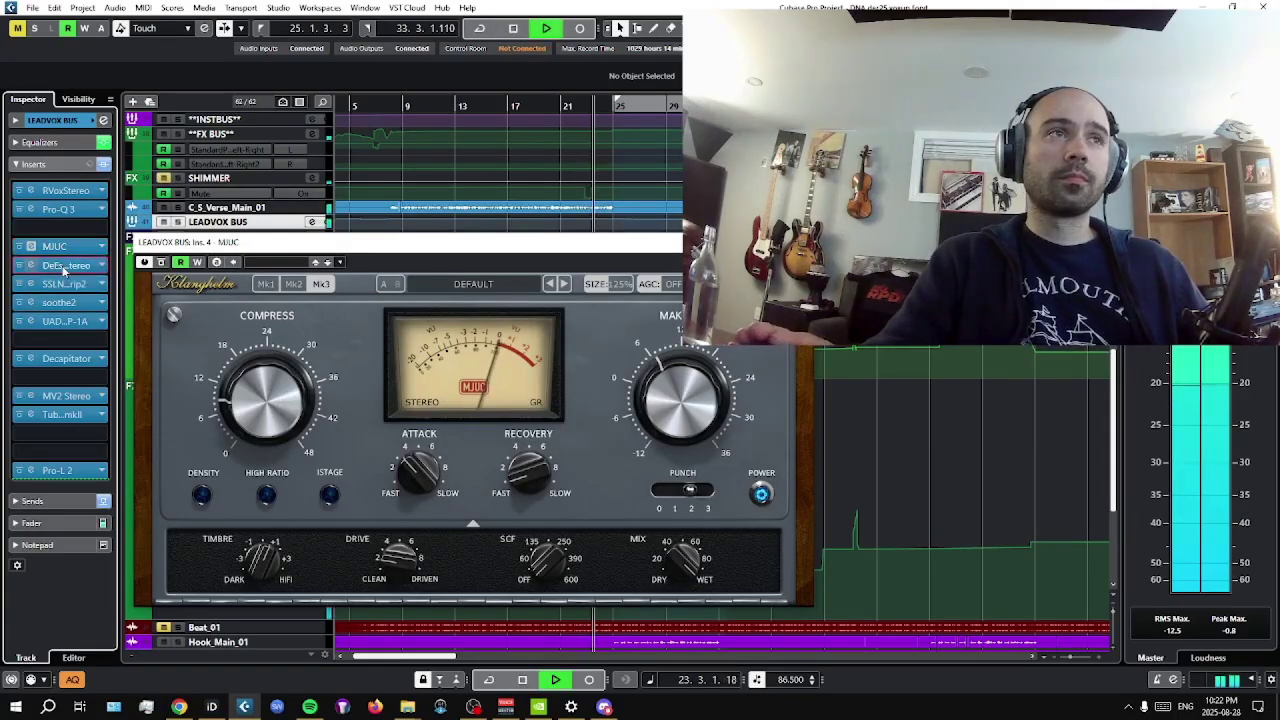
pyautogui.click(63, 265)
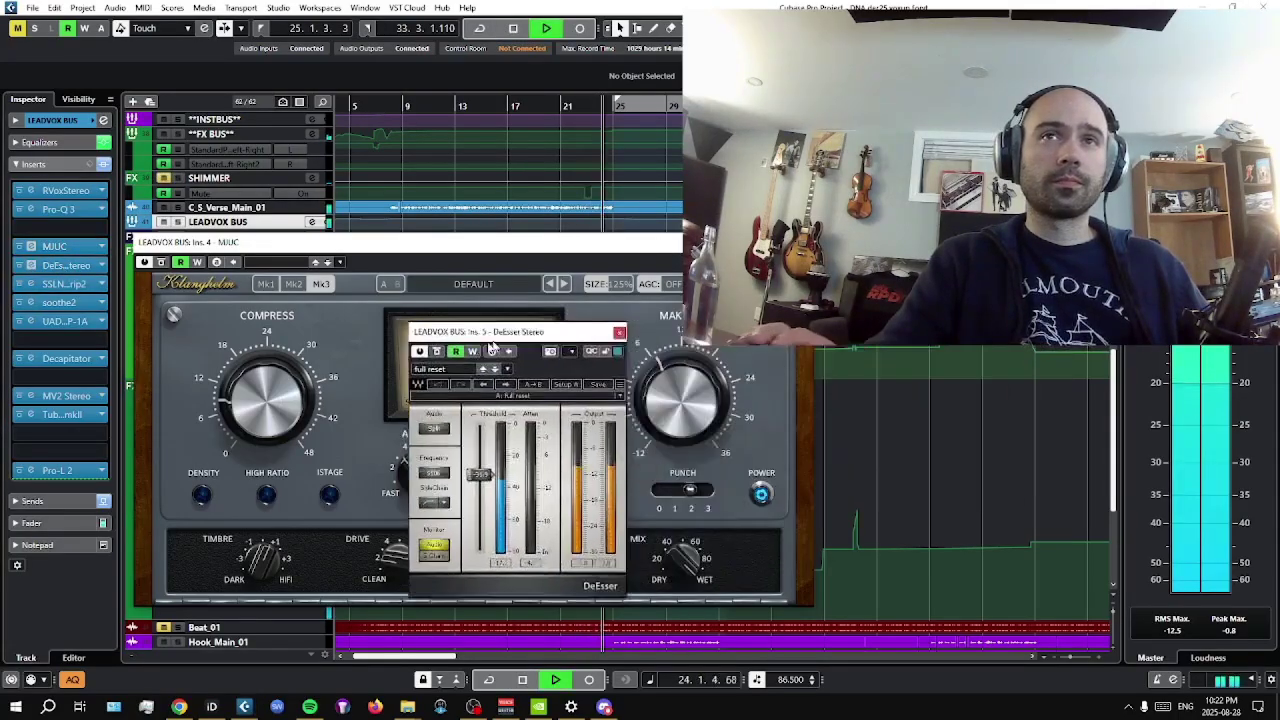
pyautogui.moveTo(491, 345); pyautogui.dragTo(388, 324)
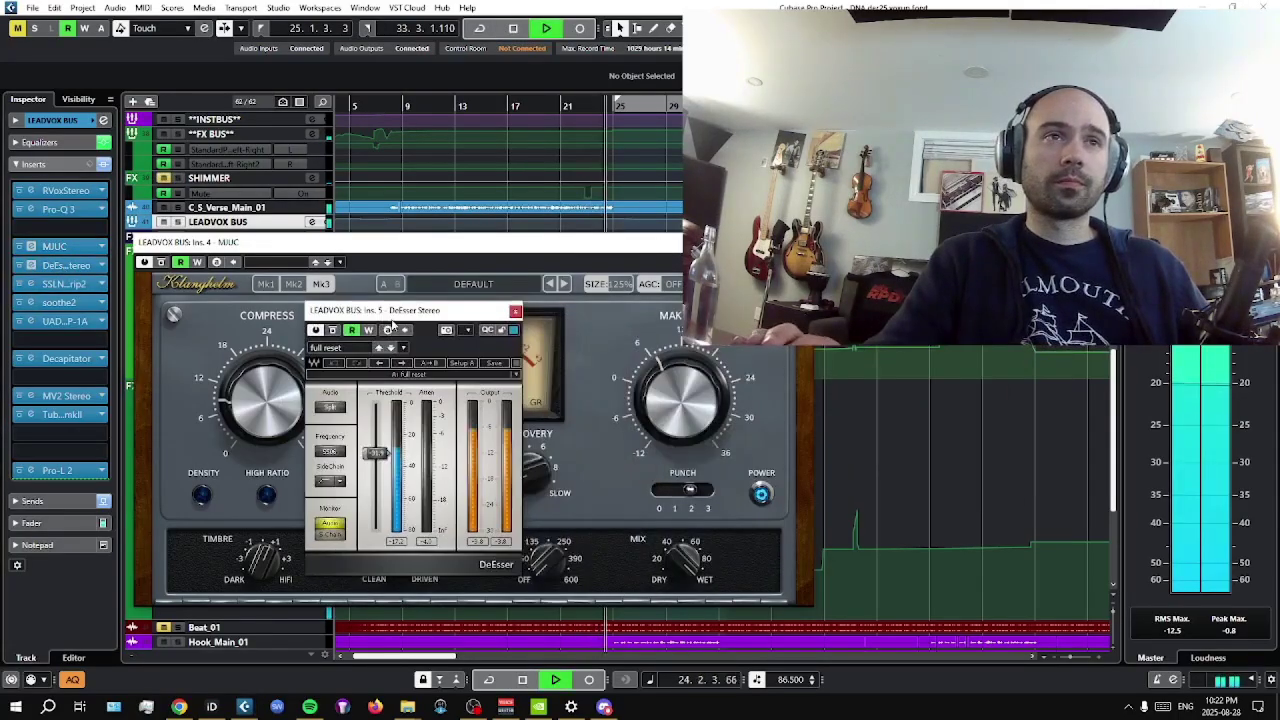
pyautogui.click(524, 680)
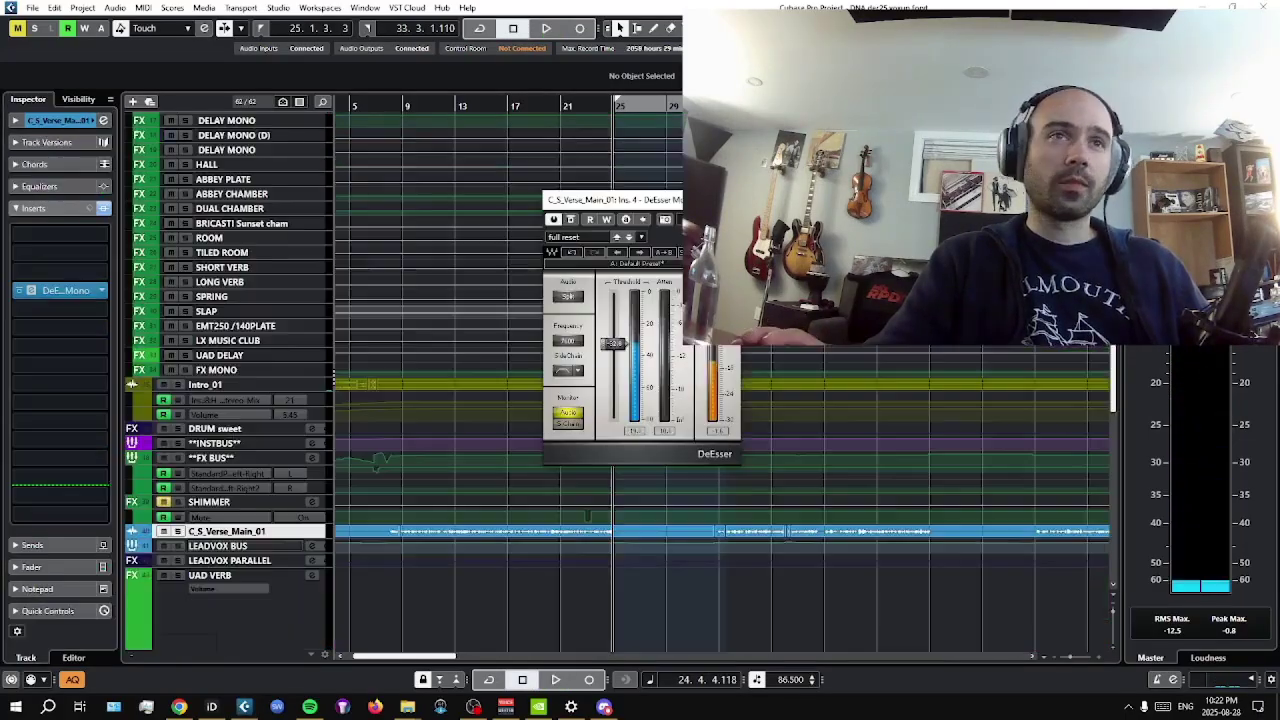
# Check the side-chain filter types on the C_S_Verse_Main_01 DeEsser and choose HighPass for the LEADVOX BUS DeEsser
pyautogui.click(569, 372)
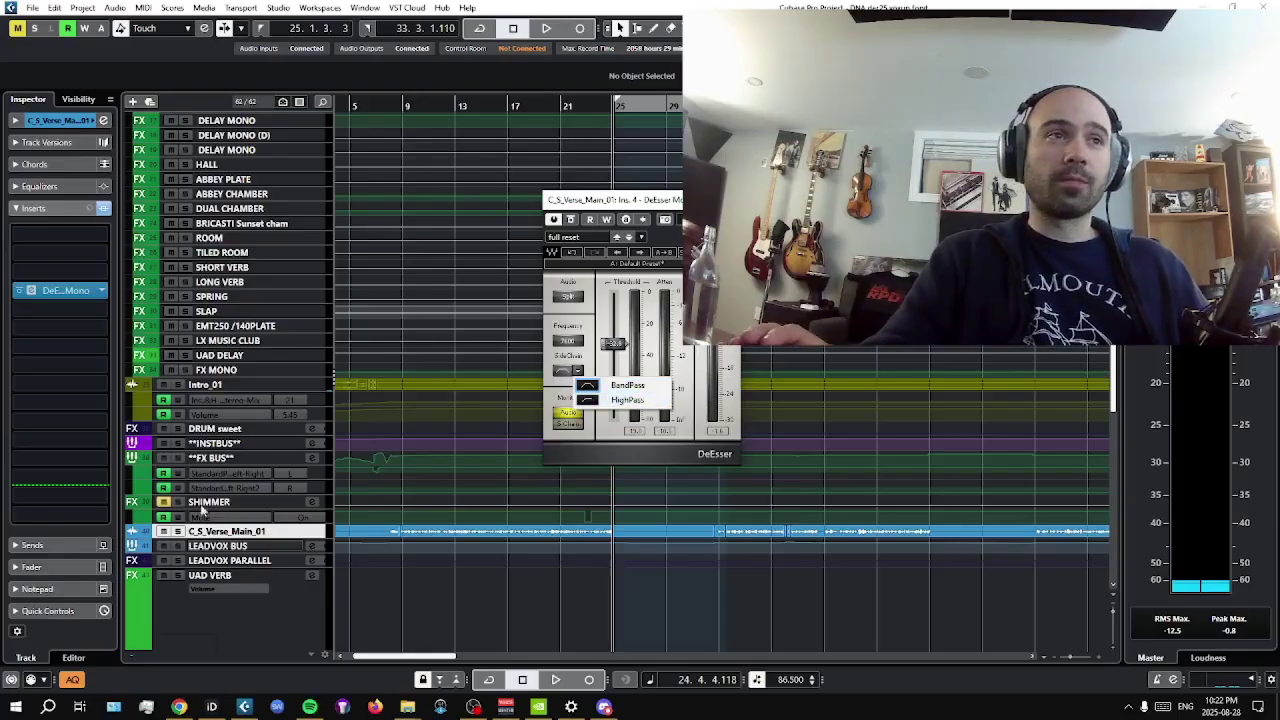
pyautogui.scroll(5, 213, 537)
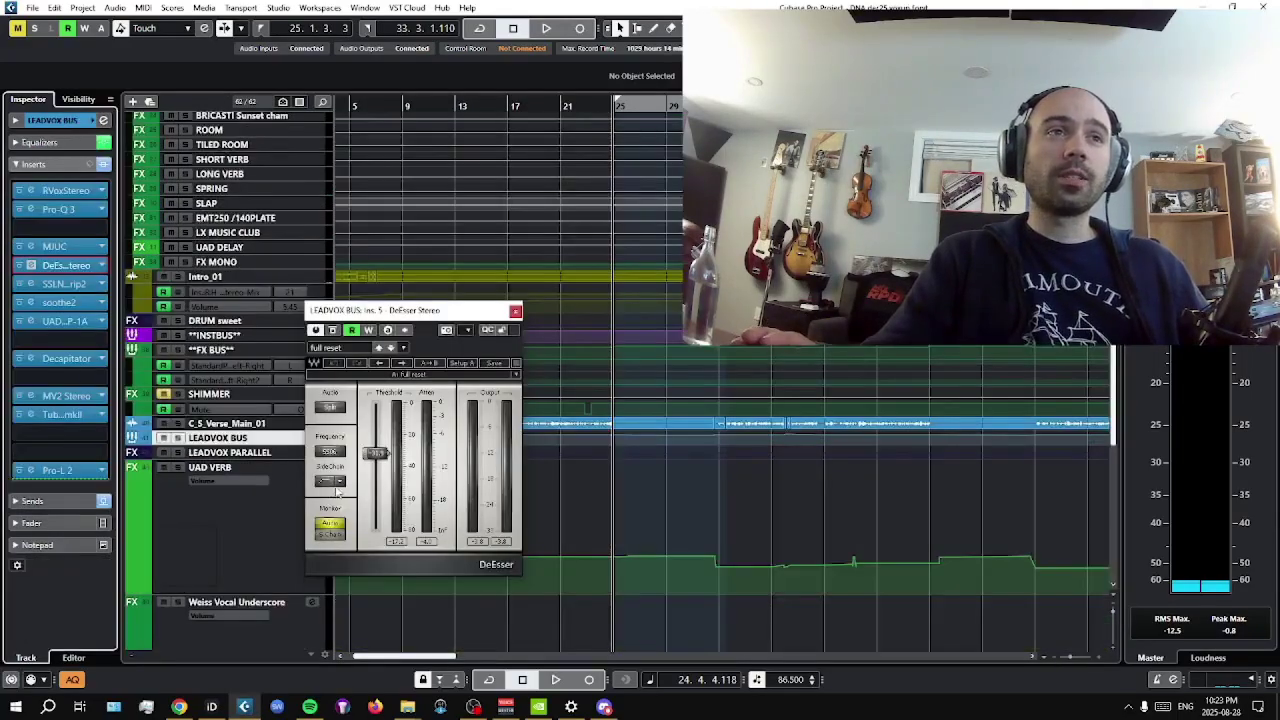
pyautogui.click(333, 481)
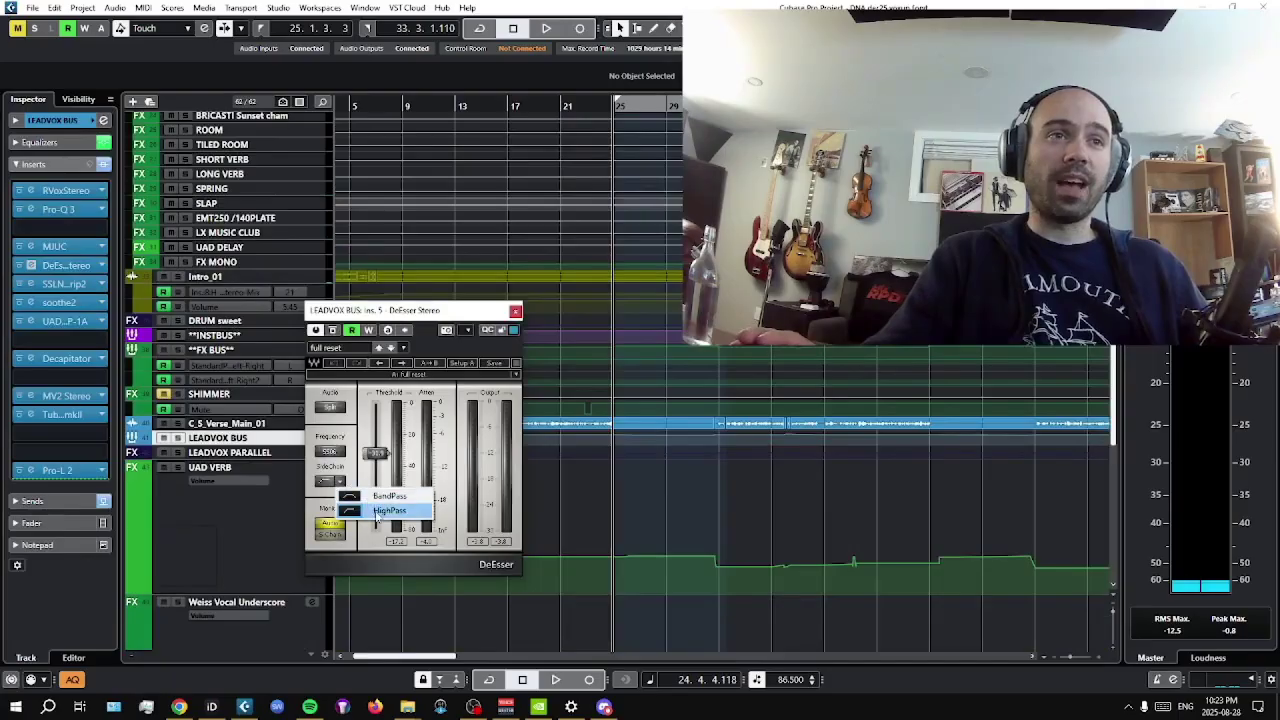
pyautogui.click(380, 511)
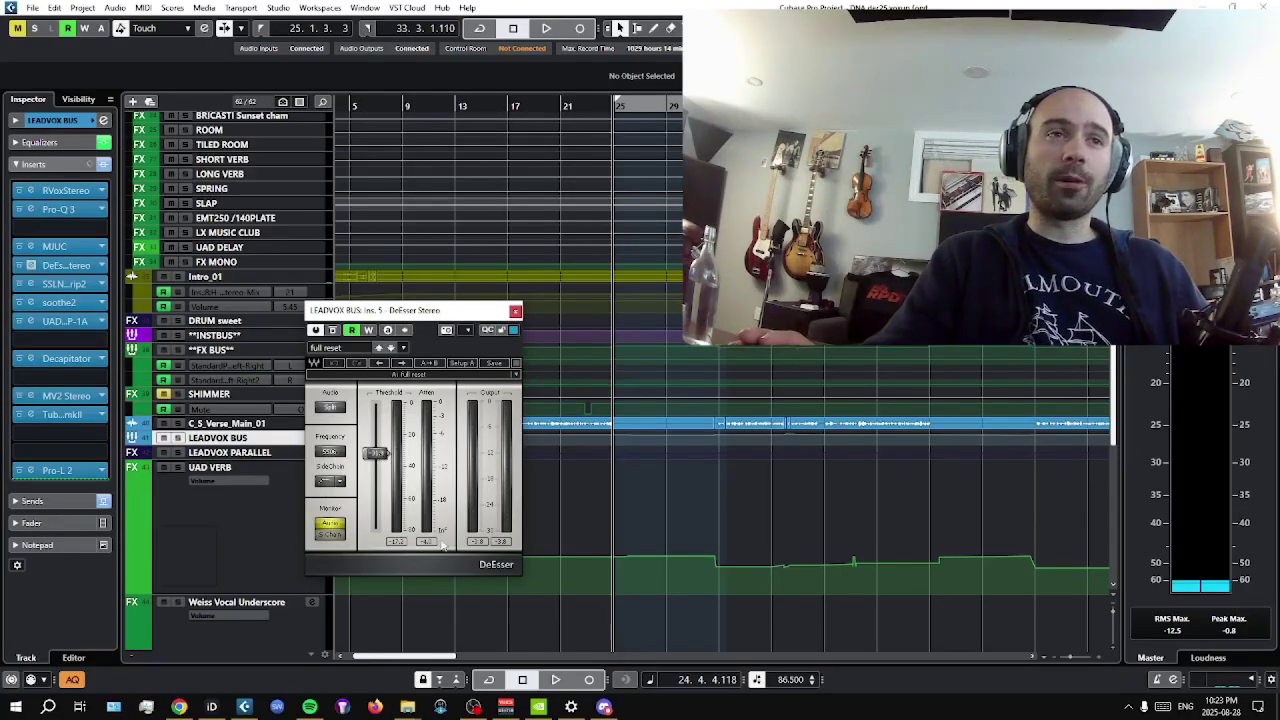
# Play the verse vocal through the LEADVOX BUS DeEsser to check its attenuation, then stop playback
pyautogui.click(553, 681)
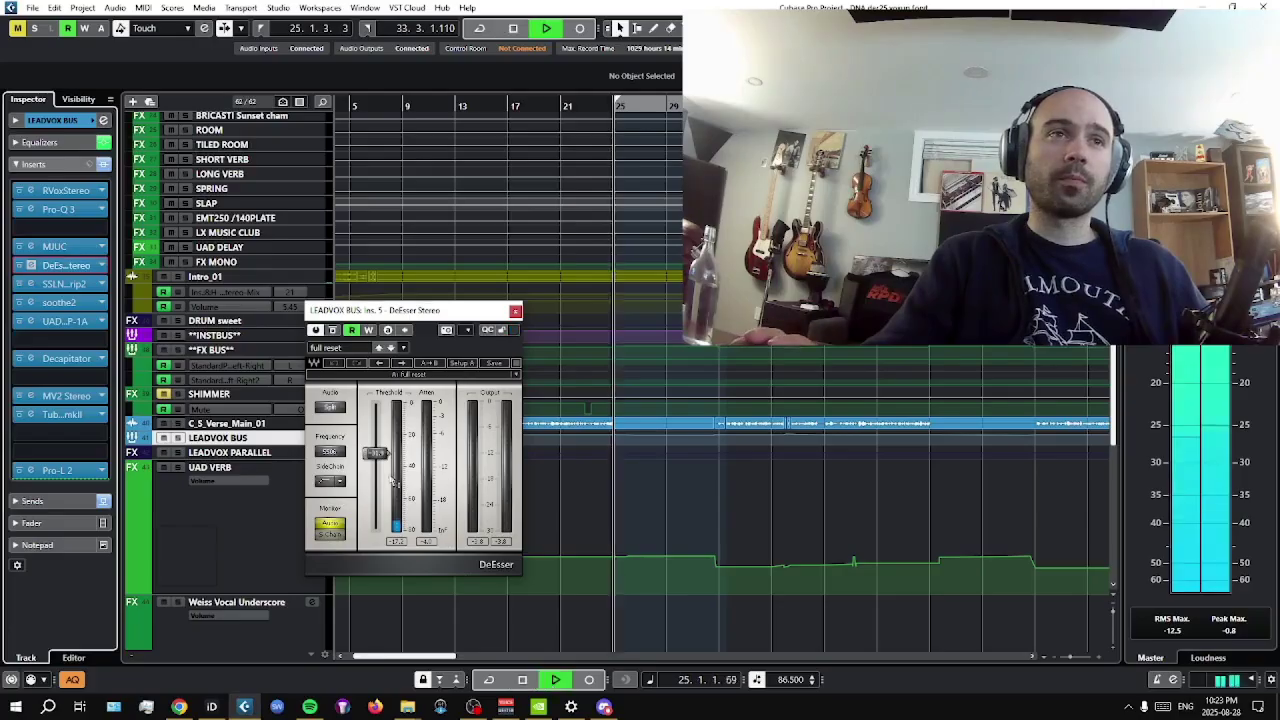
pyautogui.click(412, 107)
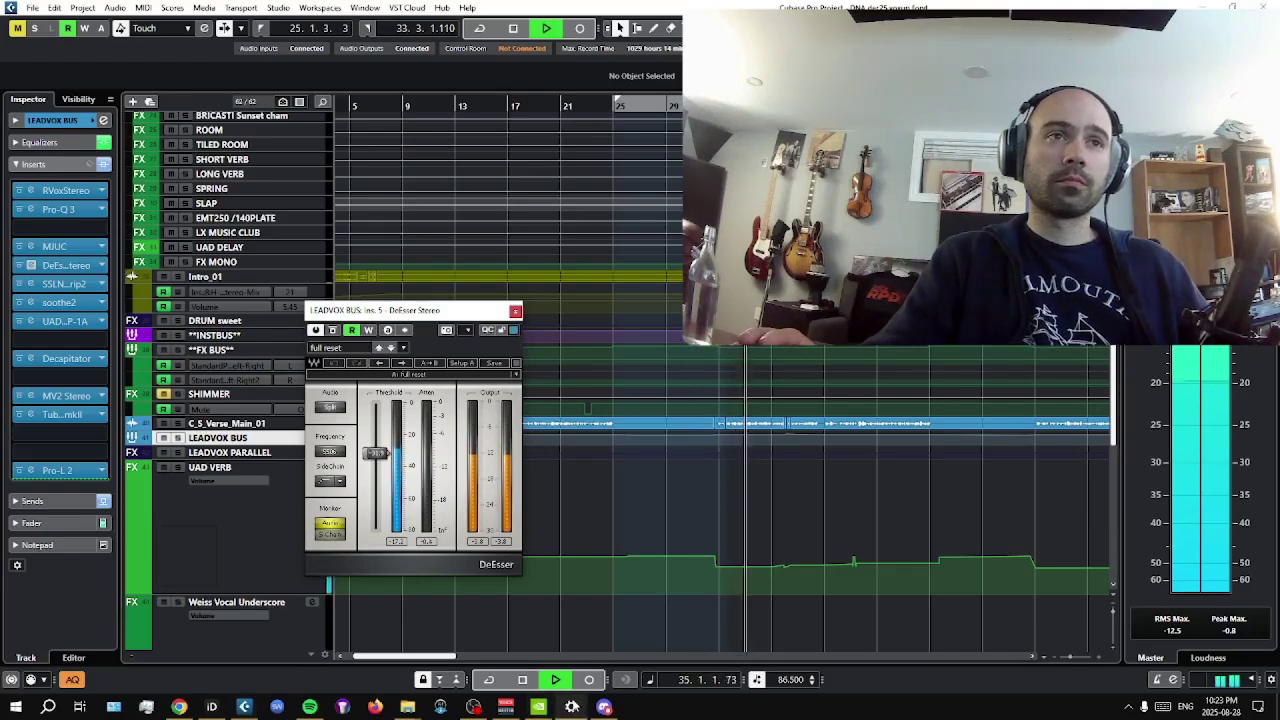
pyautogui.click(532, 683)
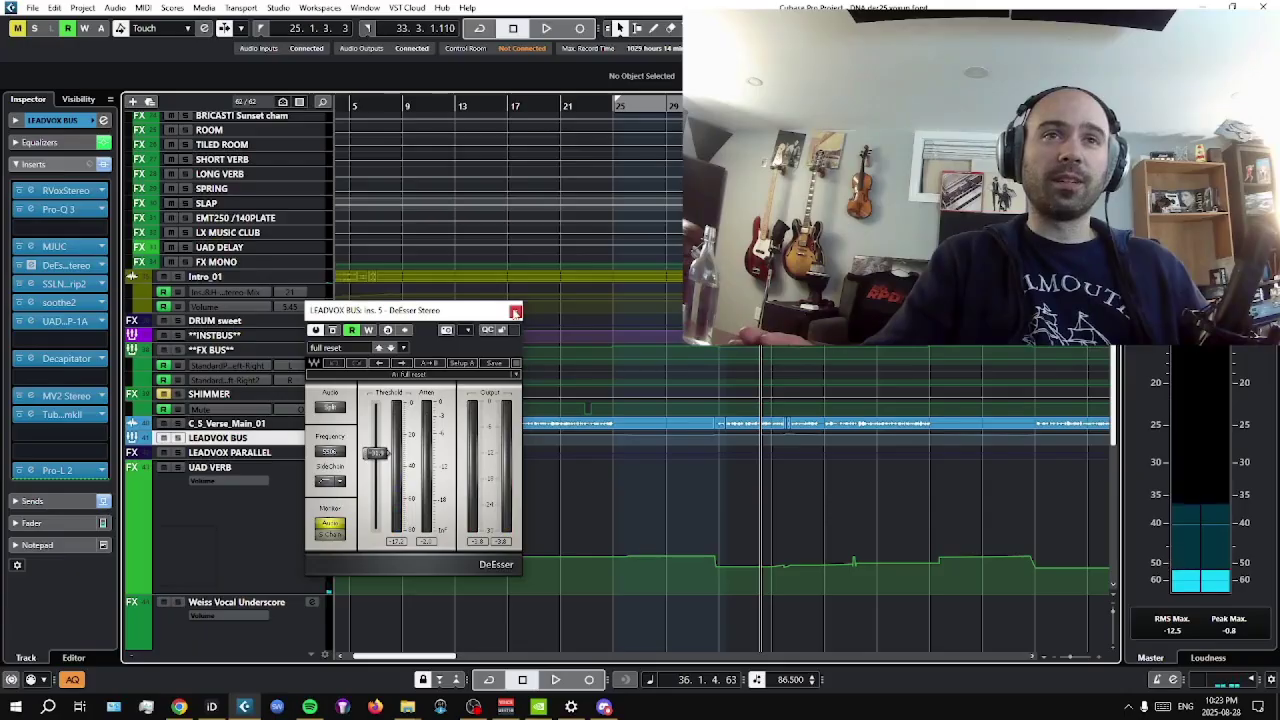
# Close the DeEsser, bring up SSL Native Channel Strip 2 on LEADVOX BUS, play the vocal through it and stop
pyautogui.click(515, 312)
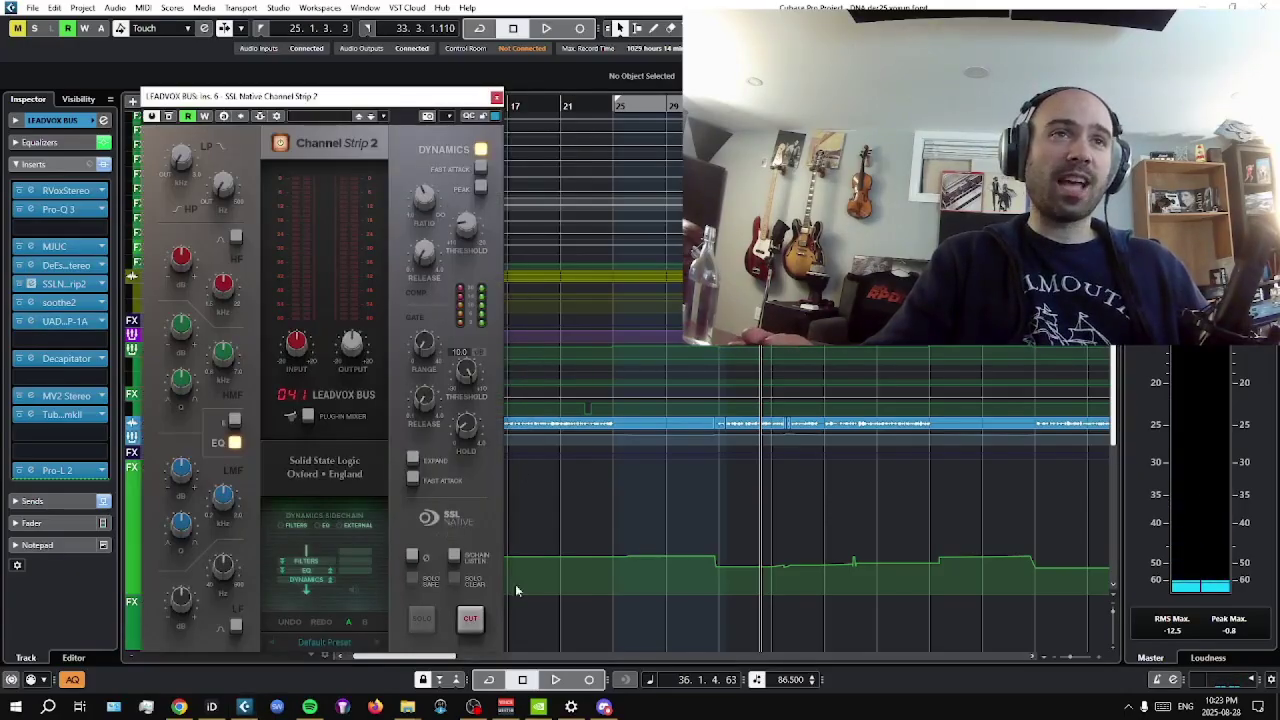
pyautogui.click(557, 680)
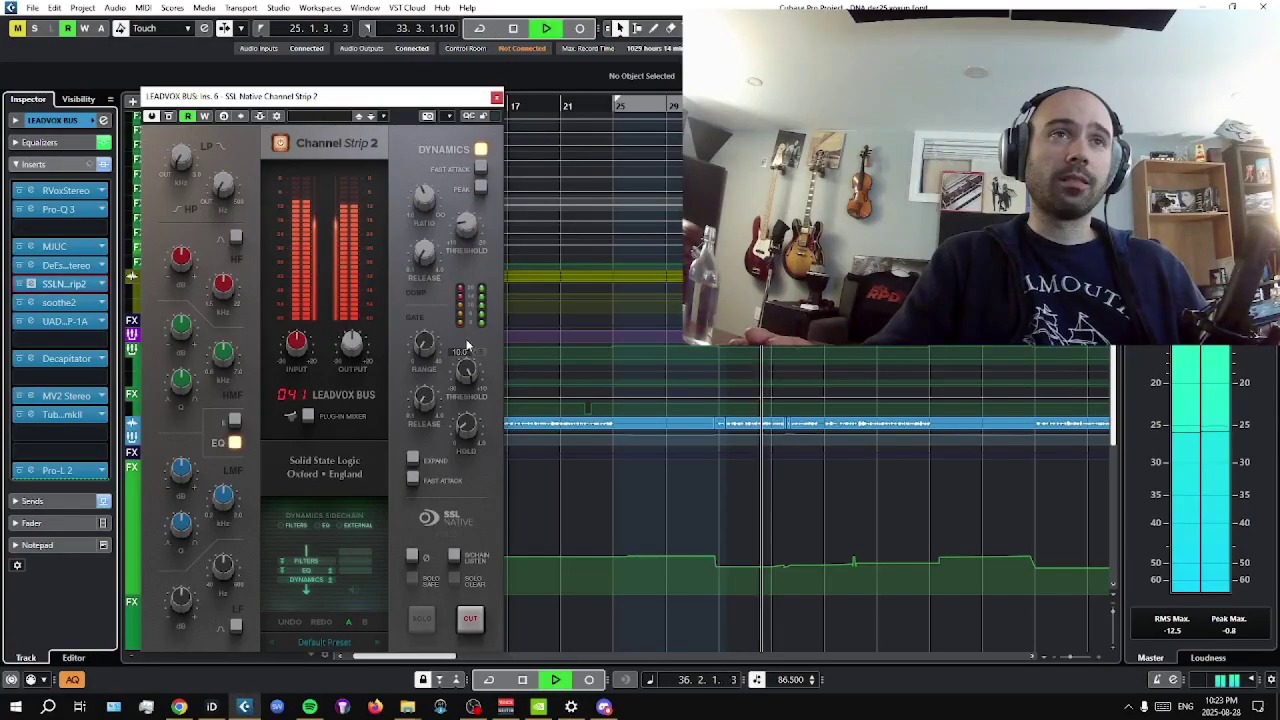
pyautogui.click(522, 680)
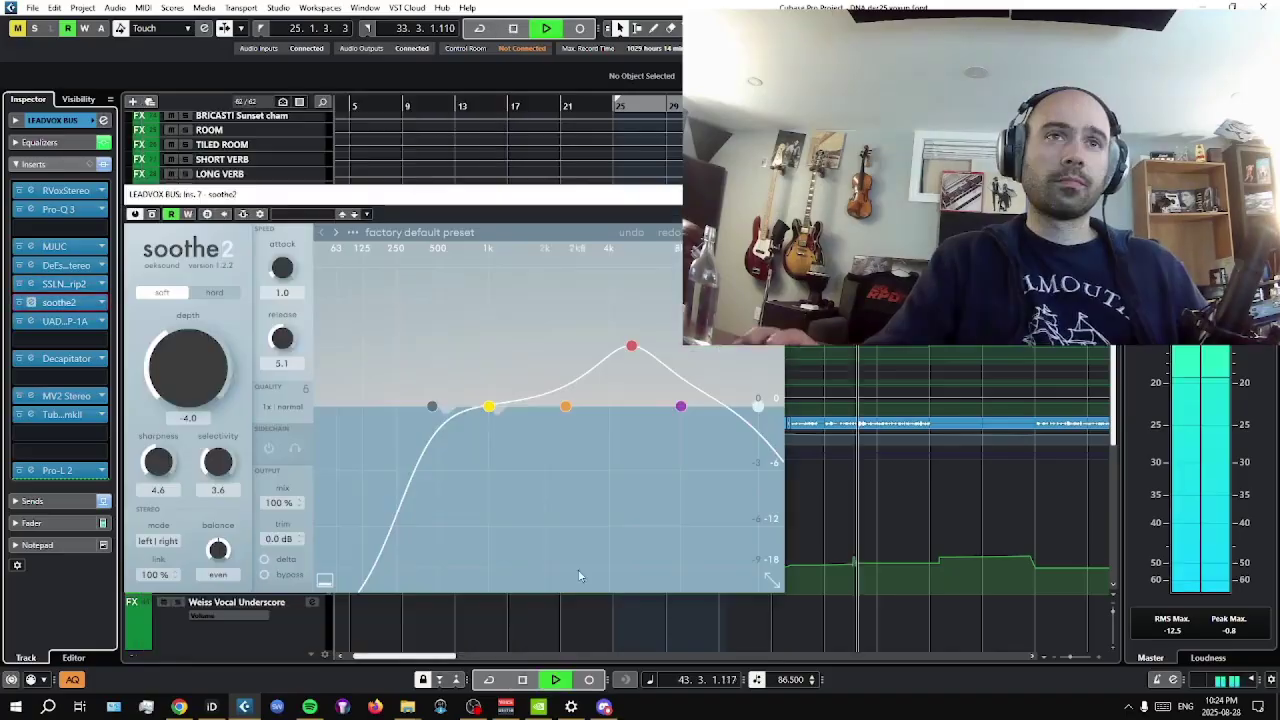
# Play the vocal through soothe2 on LEADVOX BUS, bypass and re-enable the plug-in to compare, and stop playback
pyautogui.click(524, 681)
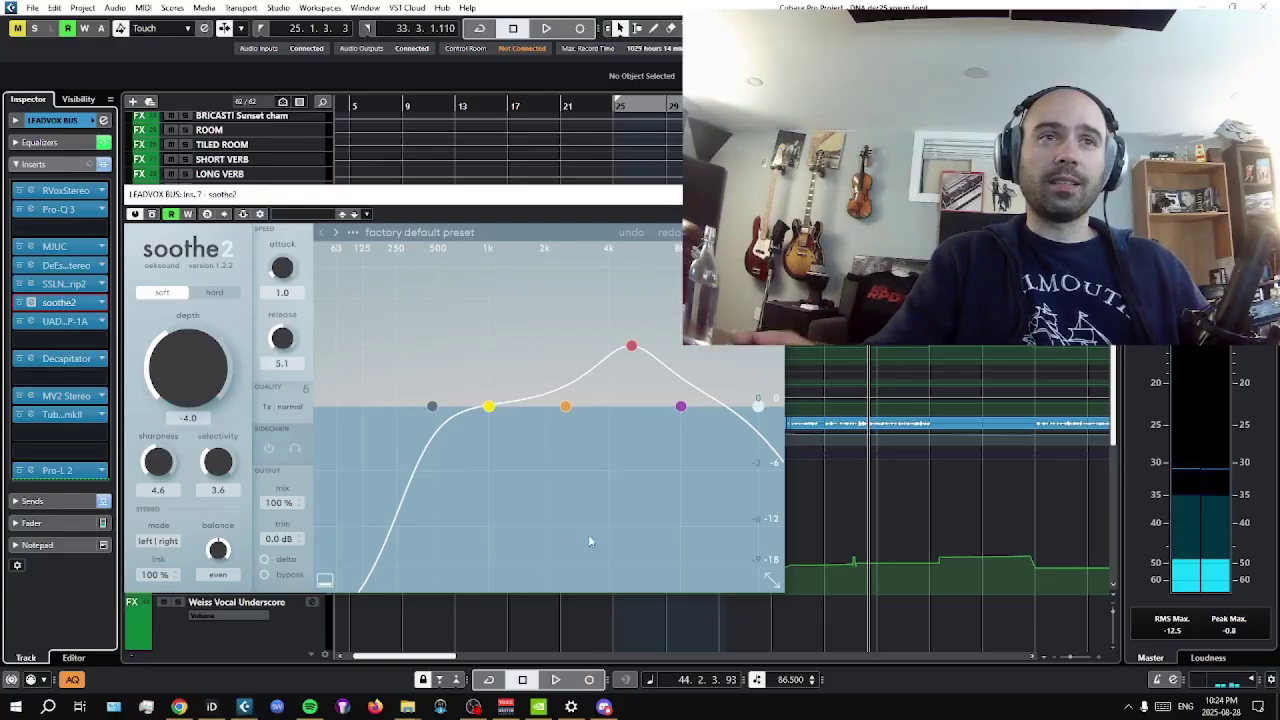
pyautogui.click(555, 682)
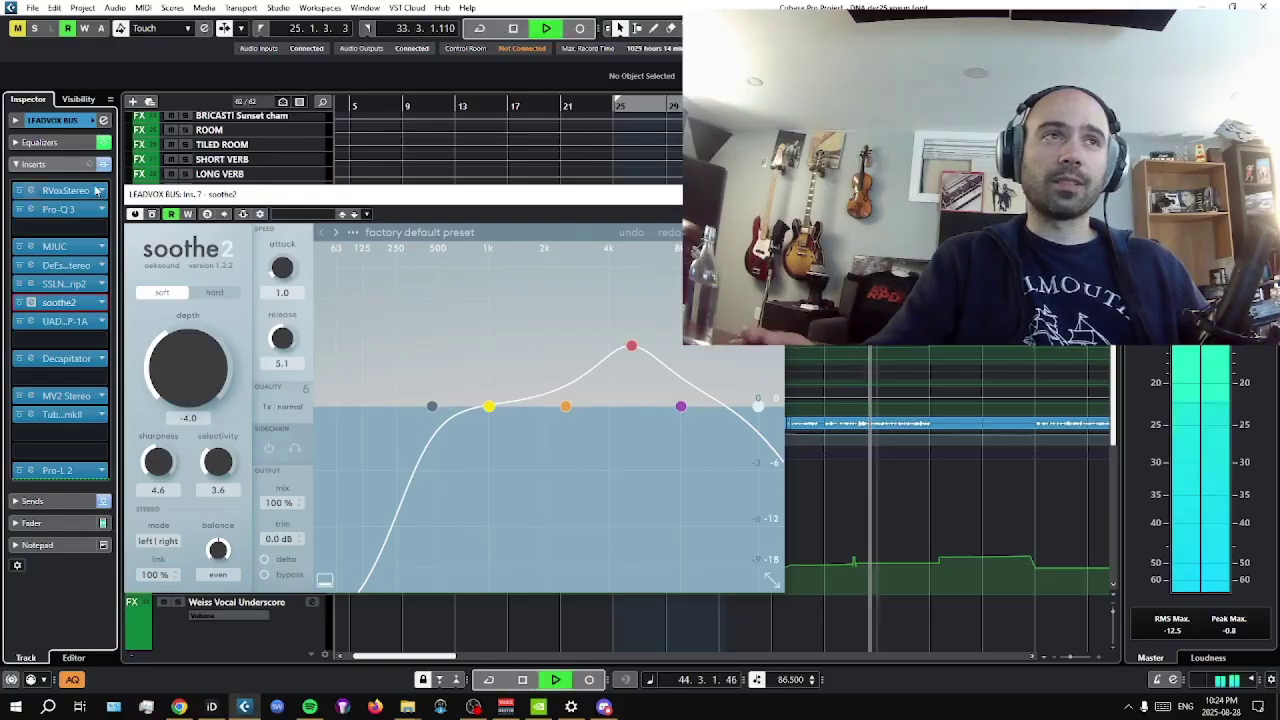
pyautogui.click(152, 215)
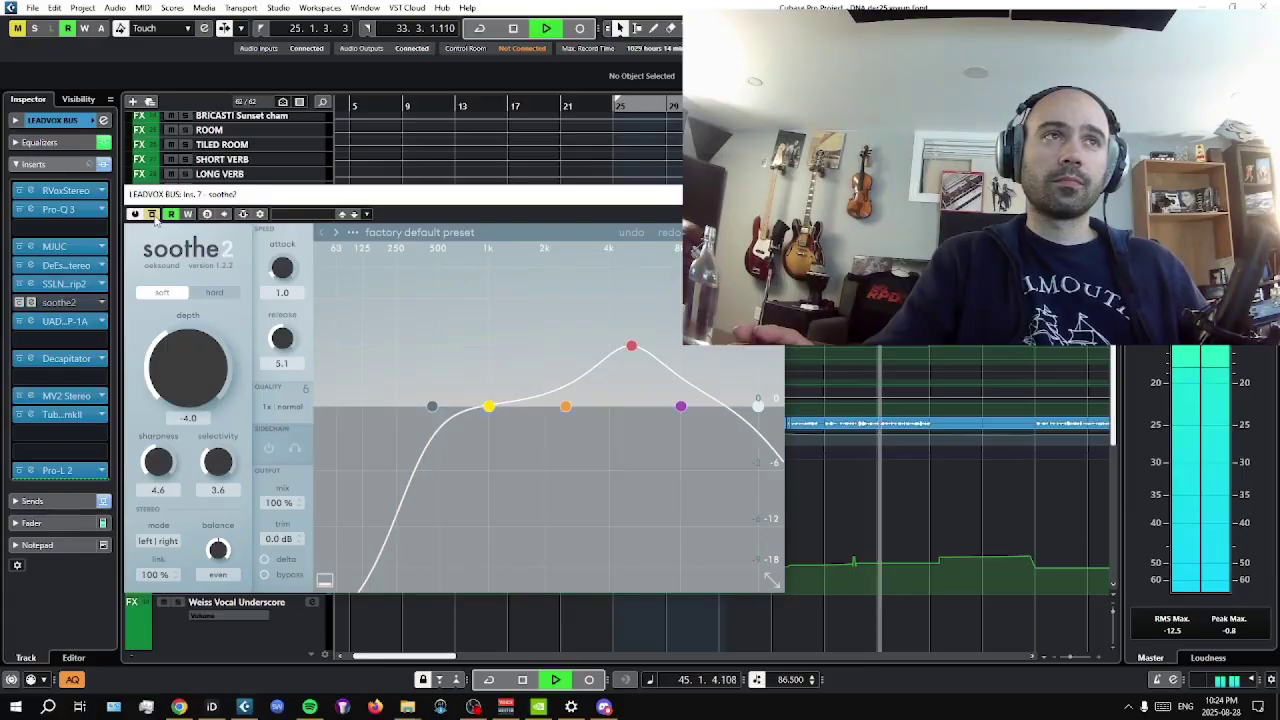
pyautogui.click(152, 215)
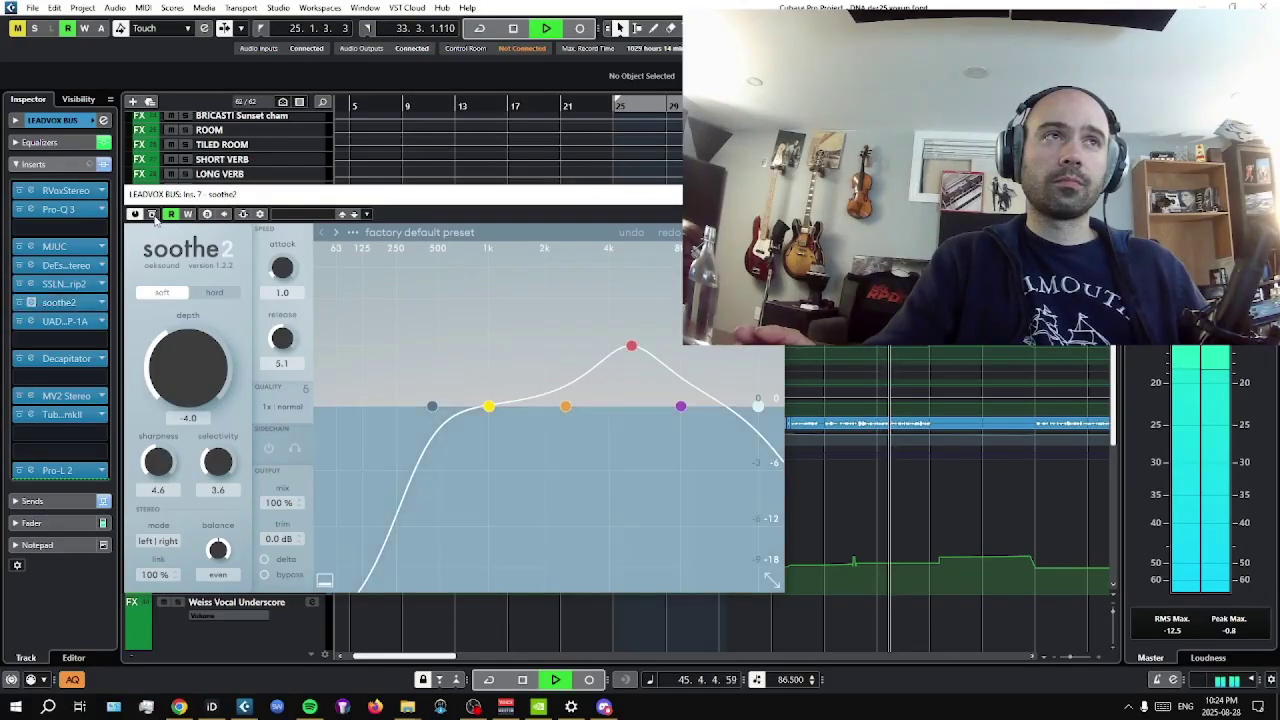
pyautogui.click(525, 680)
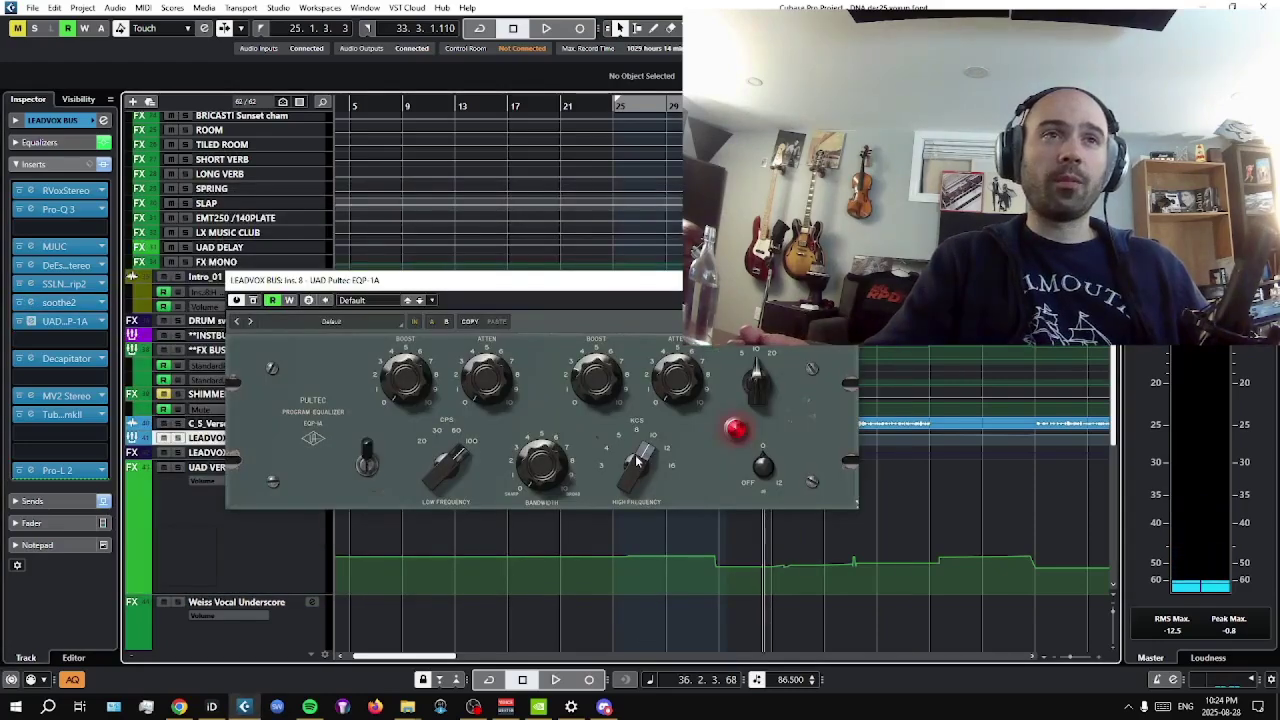
# Audition the UAD Pultec EQP-1A on LEADVOX BUS bypassed and active during playback, close its window and stop
pyautogui.click(557, 680)
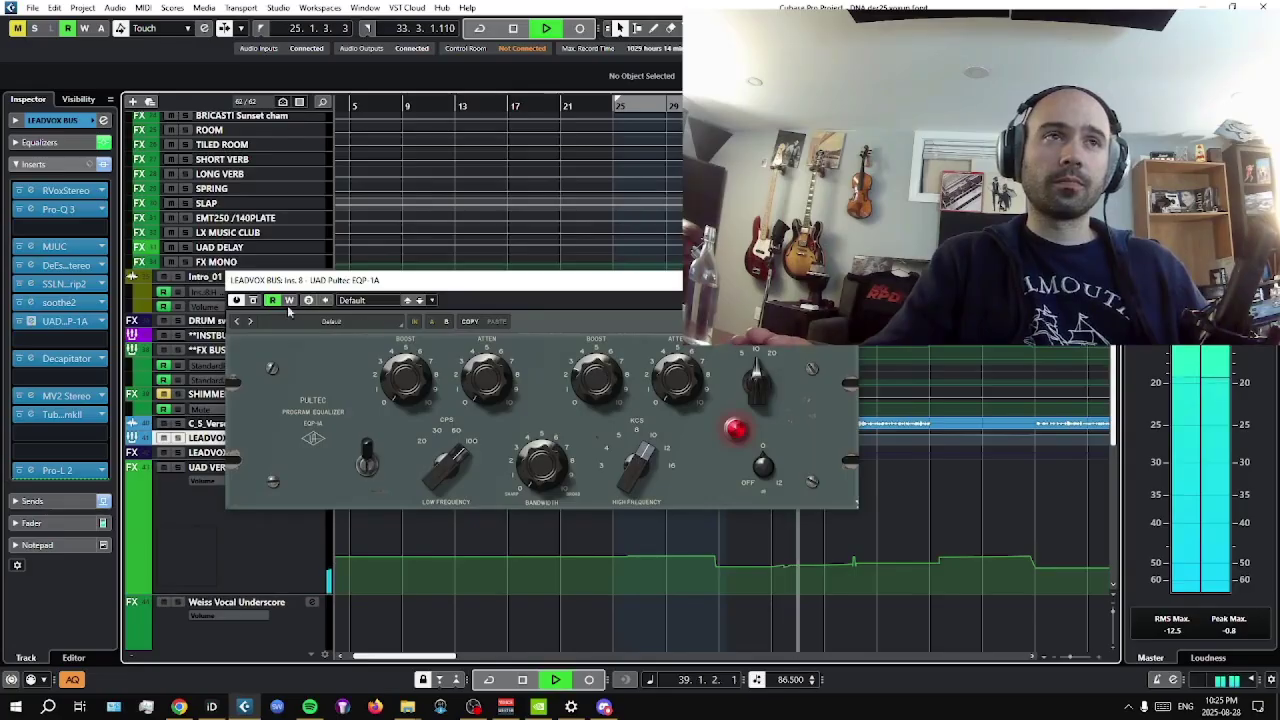
pyautogui.click(253, 301)
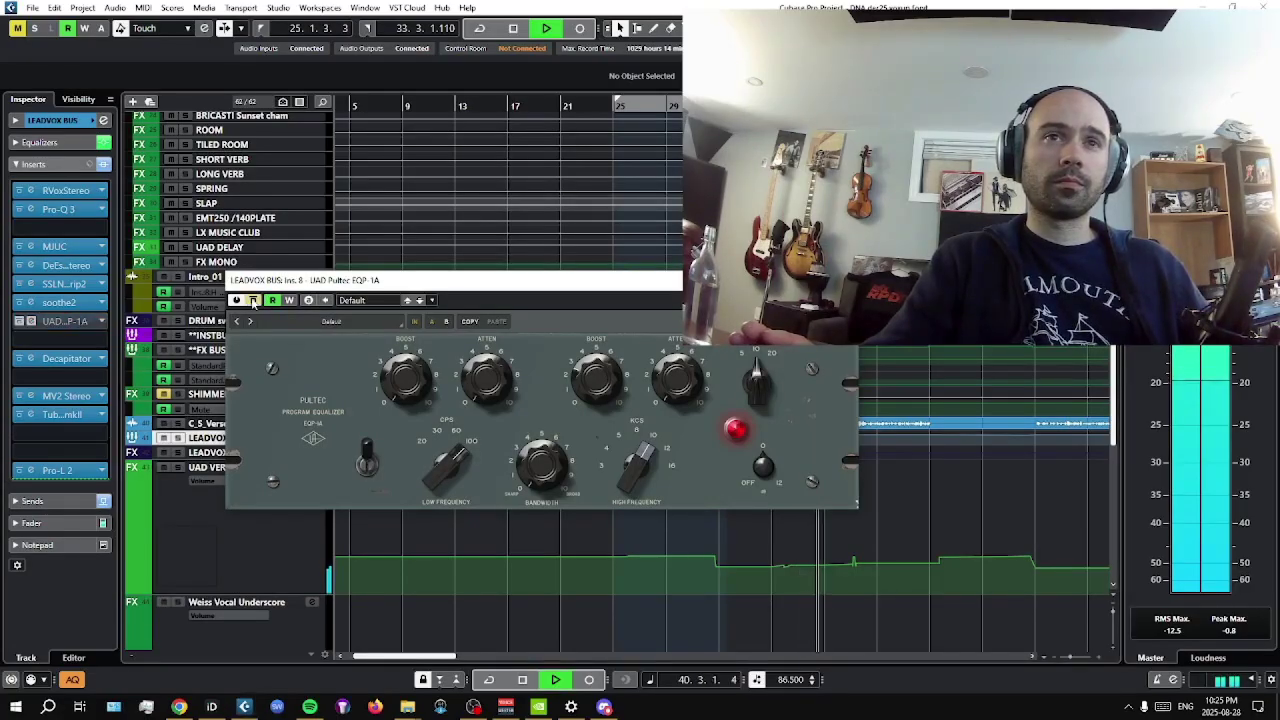
pyautogui.click(253, 301)
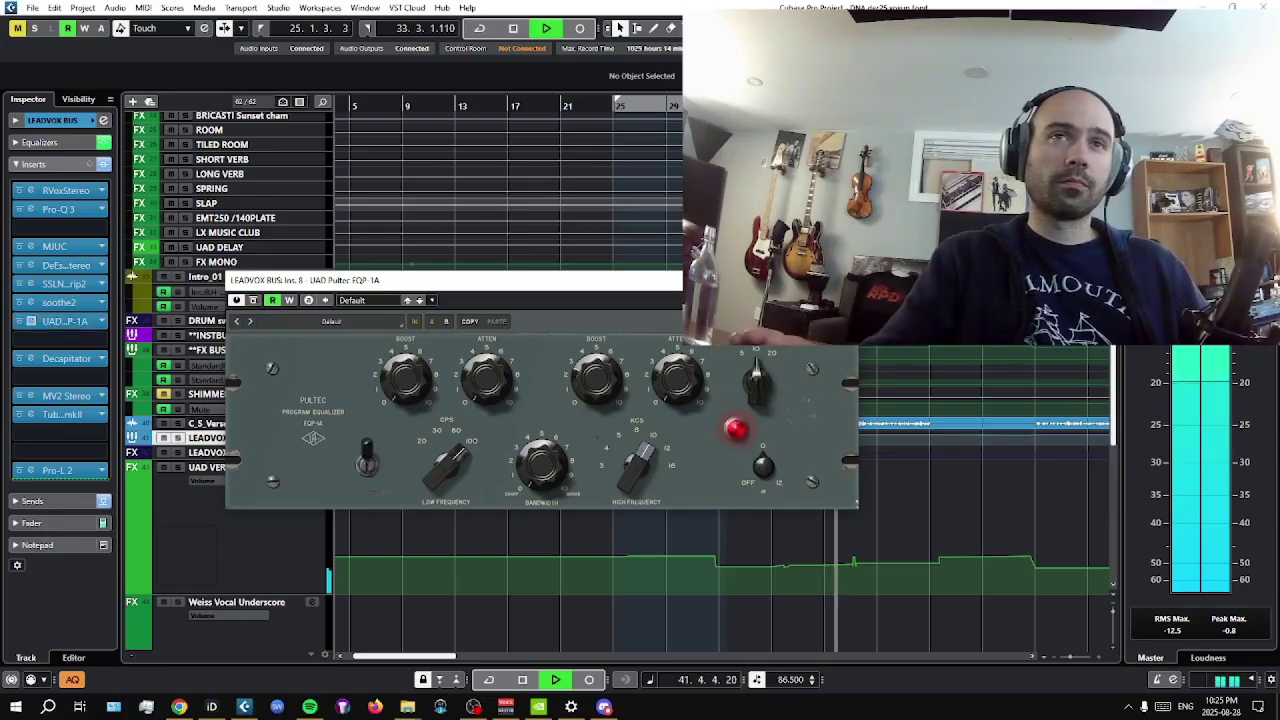
pyautogui.click(847, 280)
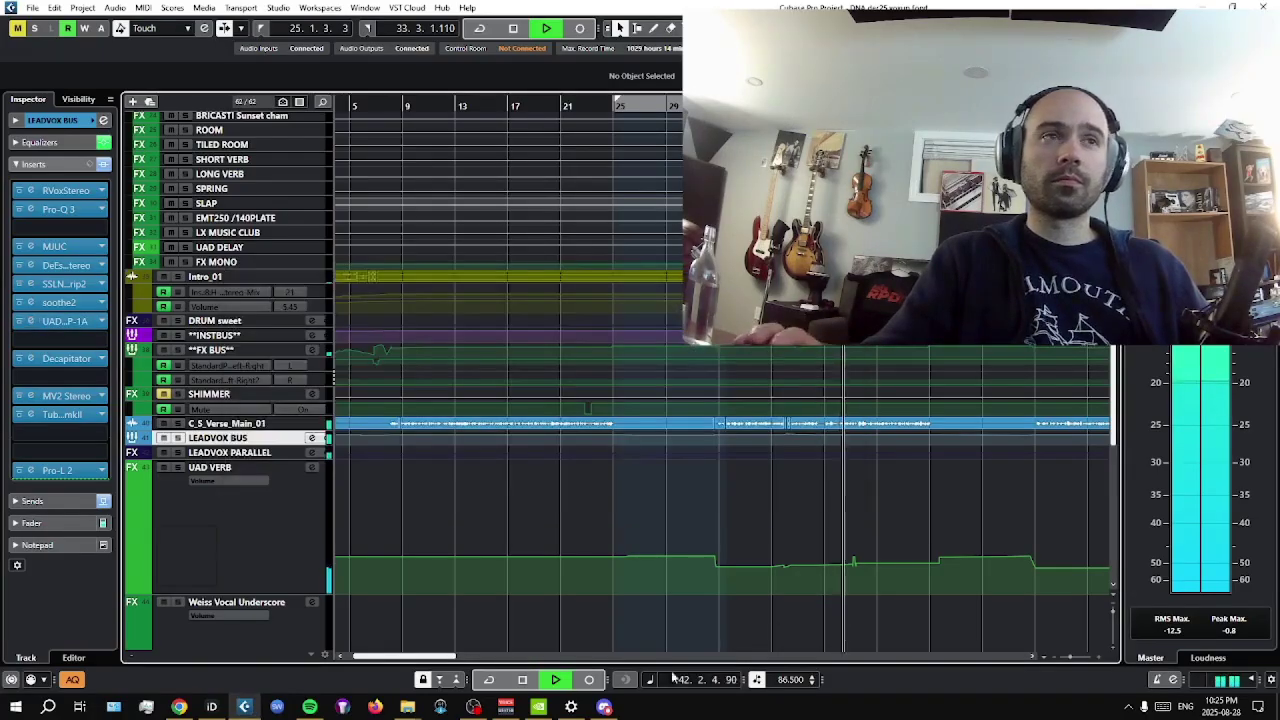
pyautogui.click(522, 680)
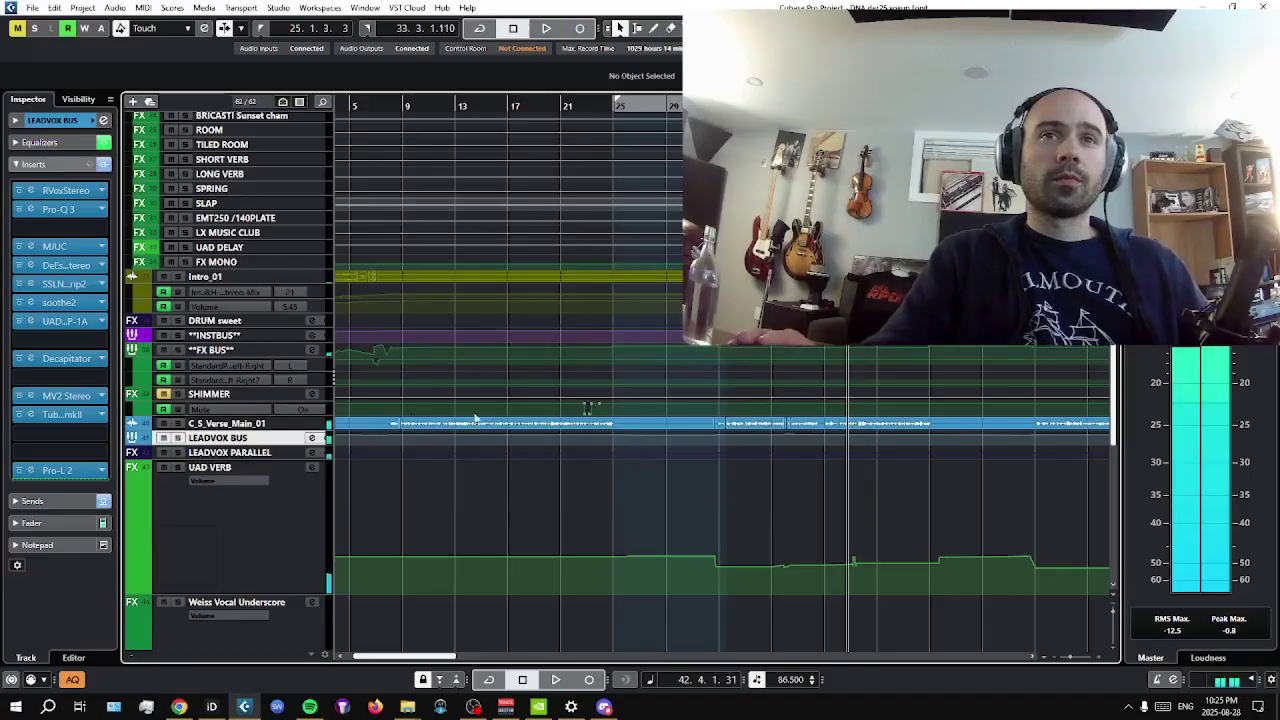
# Bring up Decapitator on LEADVOX BUS, compare the vocal with it bypassed and active during playback, and stop
pyautogui.click(66, 358)
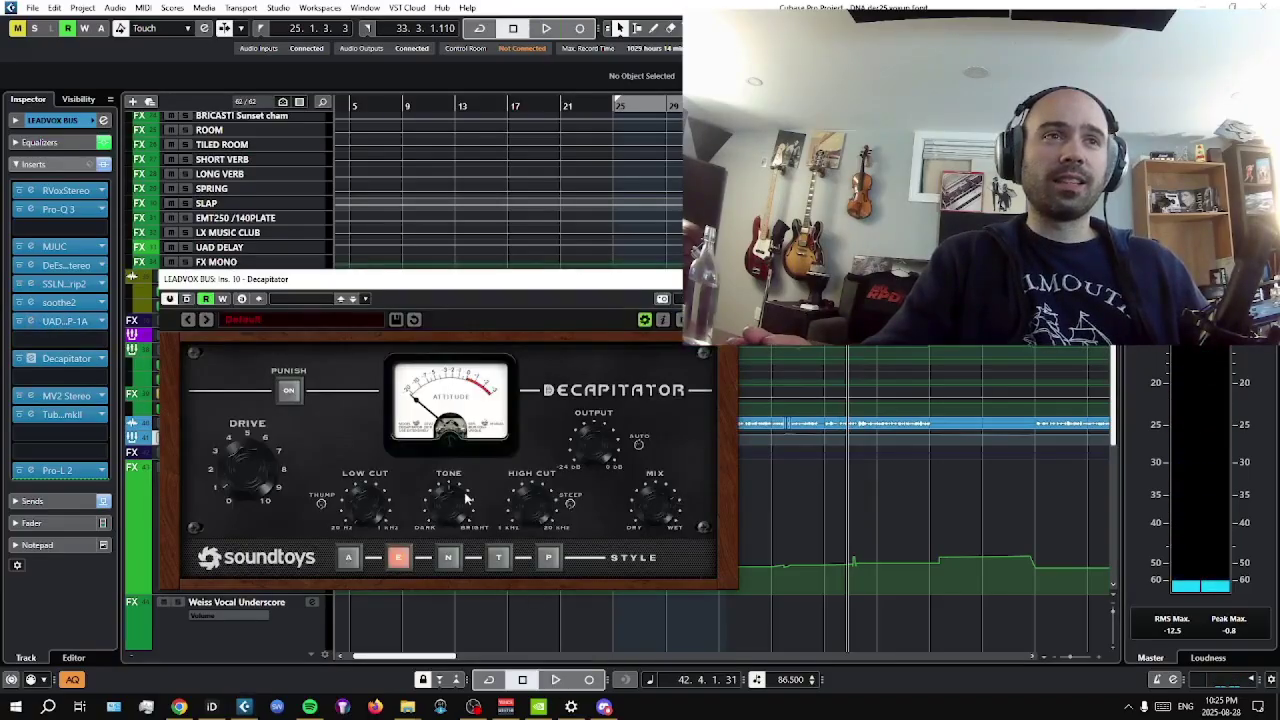
pyautogui.click(555, 680)
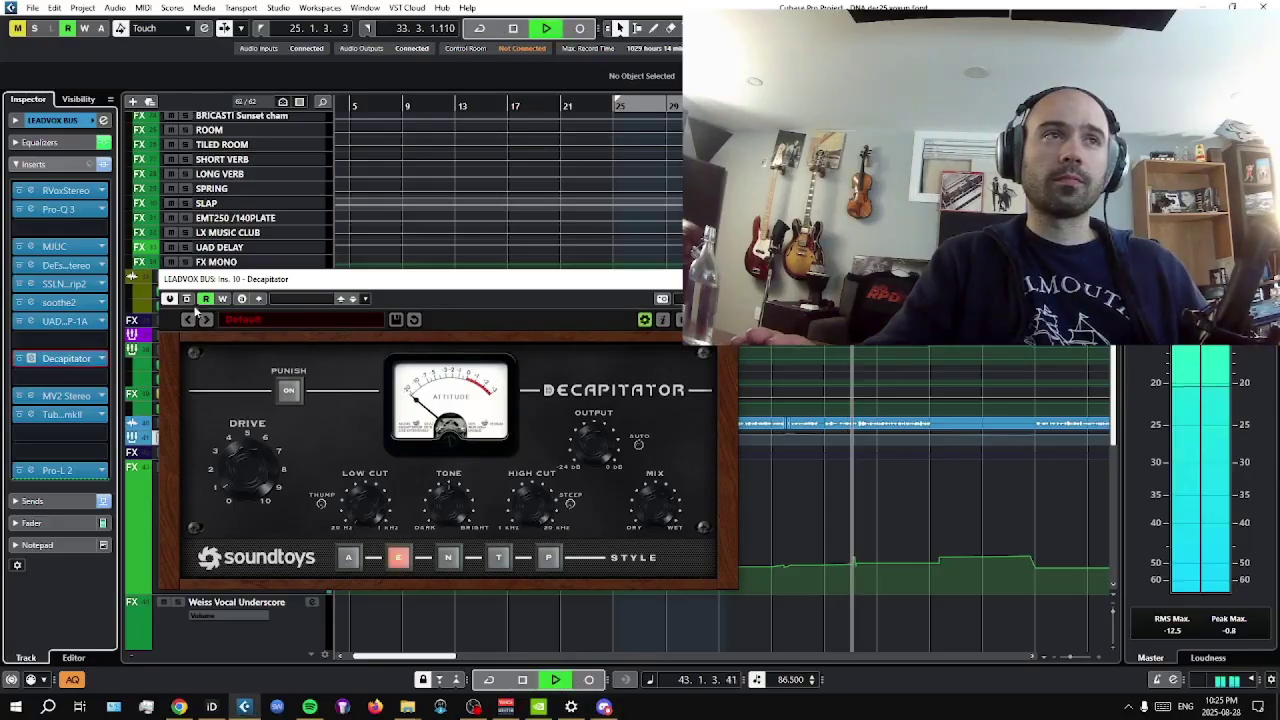
pyautogui.click(186, 299)
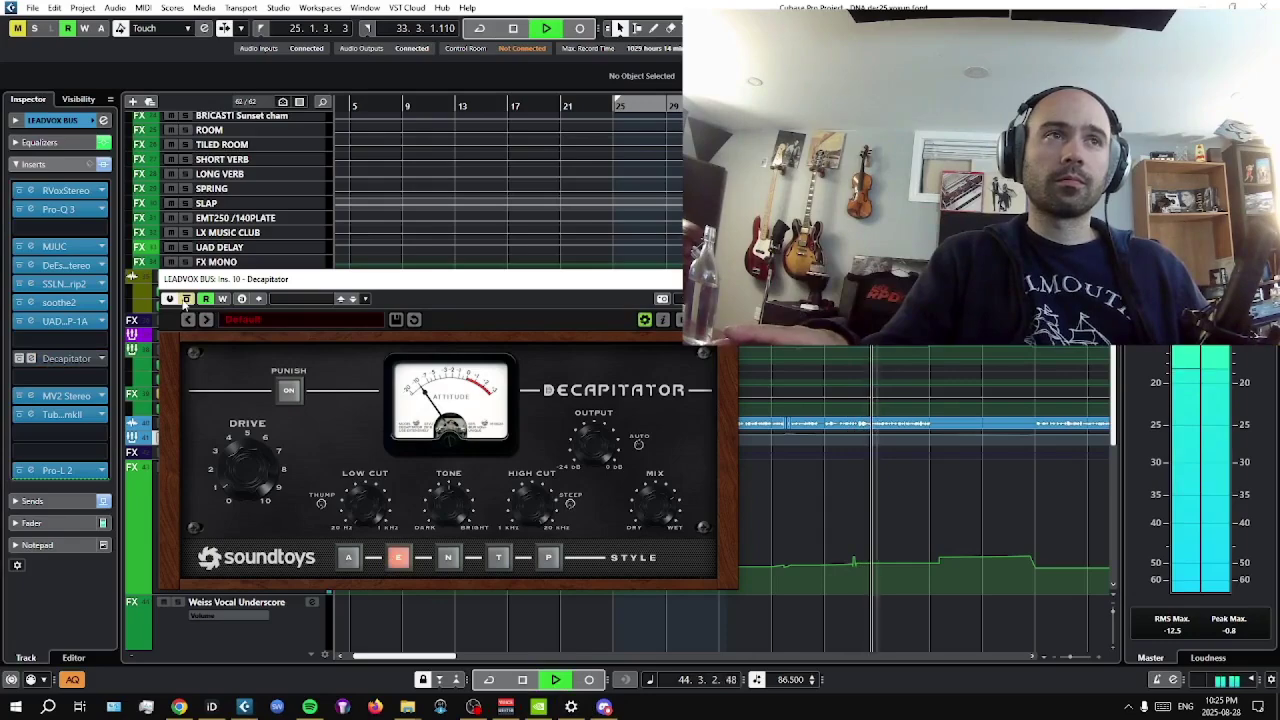
pyautogui.click(186, 299)
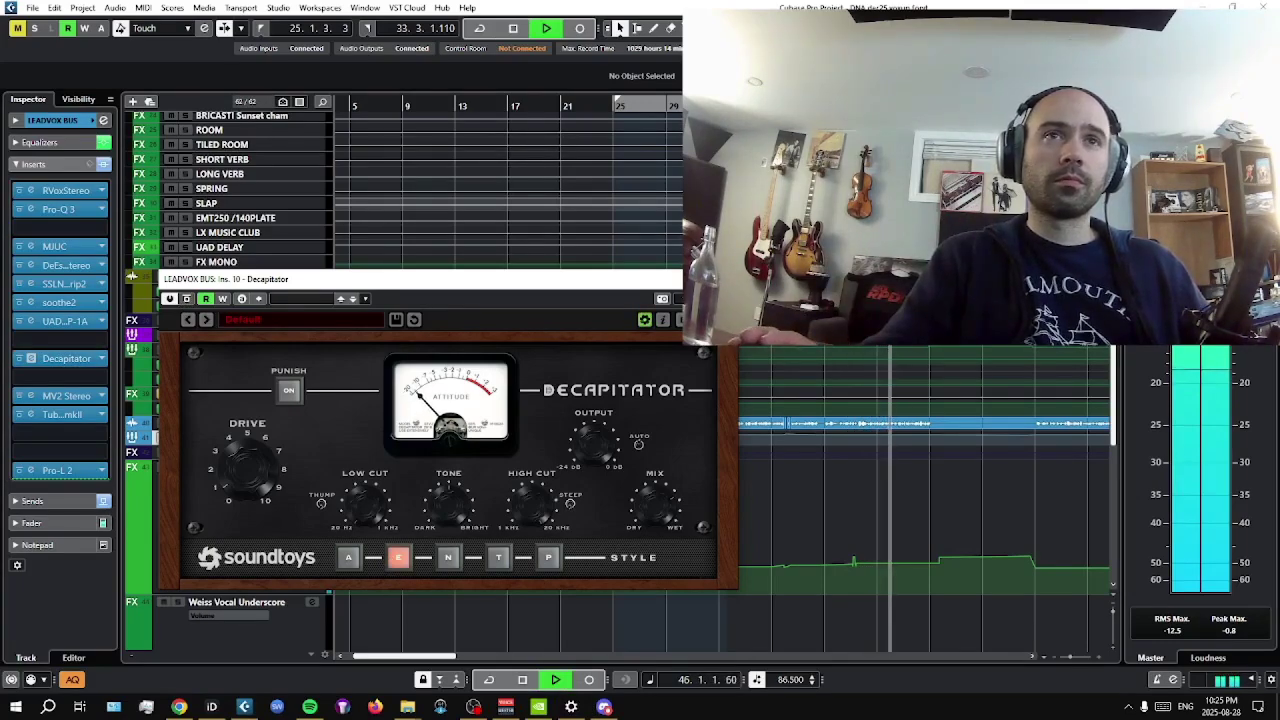
pyautogui.click(524, 677)
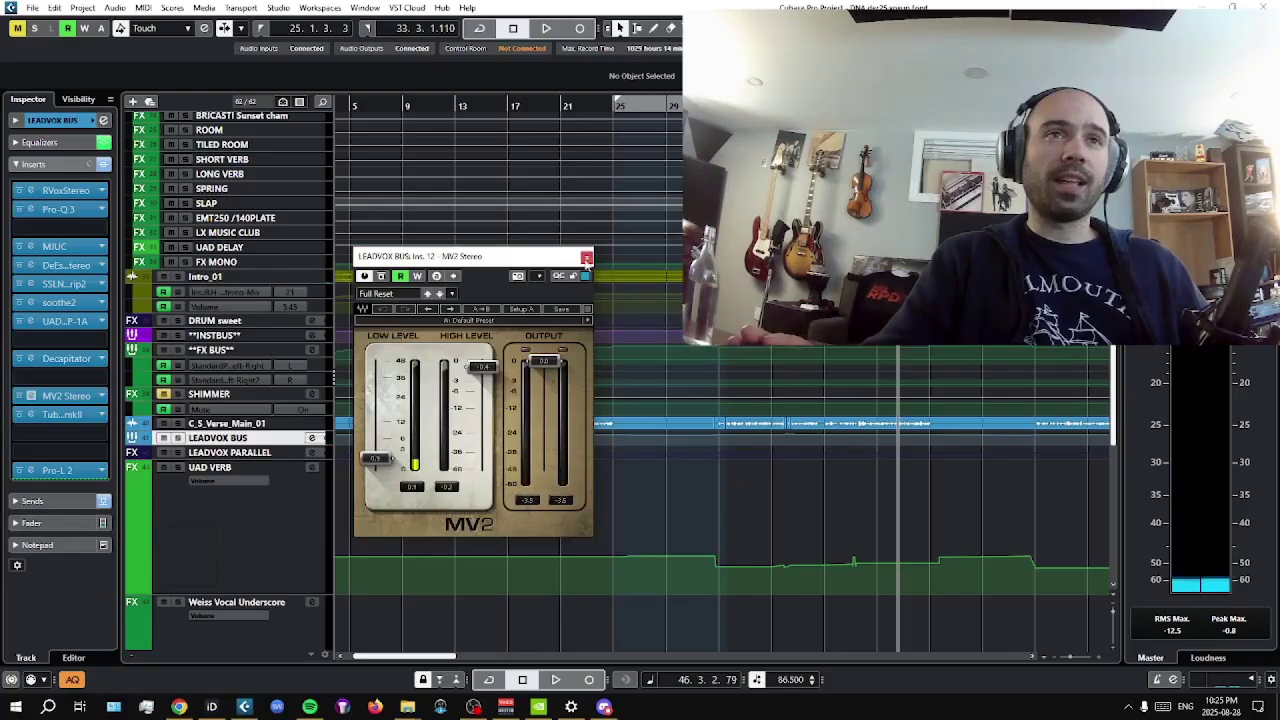
# Close the MV2 Stereo window, bring up the Tube-Tech CL 1B mk II, play the vocal briefly and stop
pyautogui.click(587, 259)
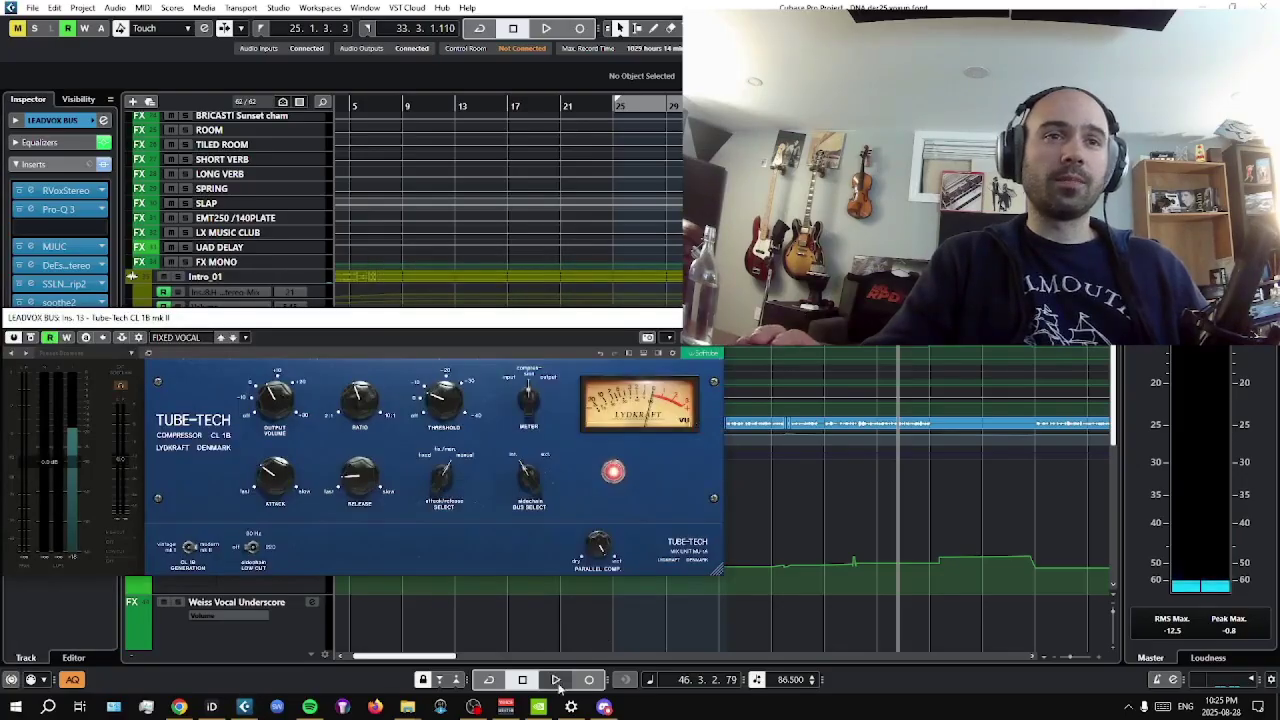
pyautogui.click(556, 680)
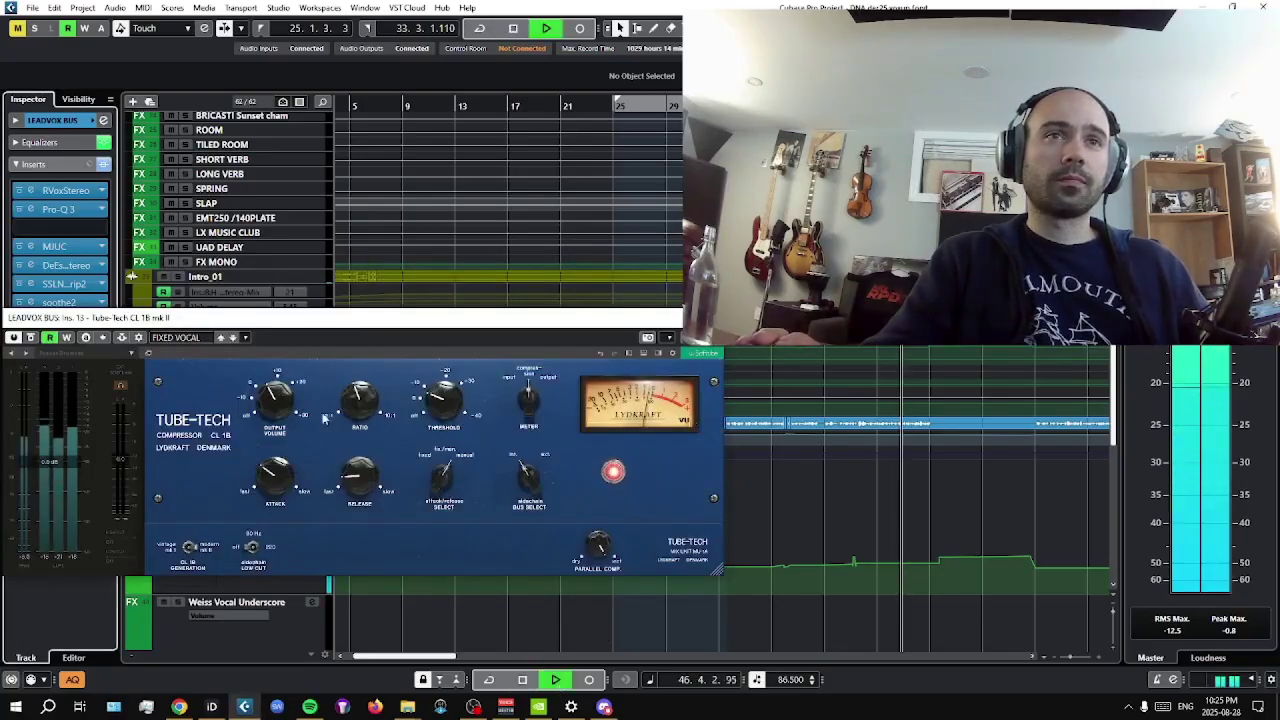
pyautogui.click(526, 680)
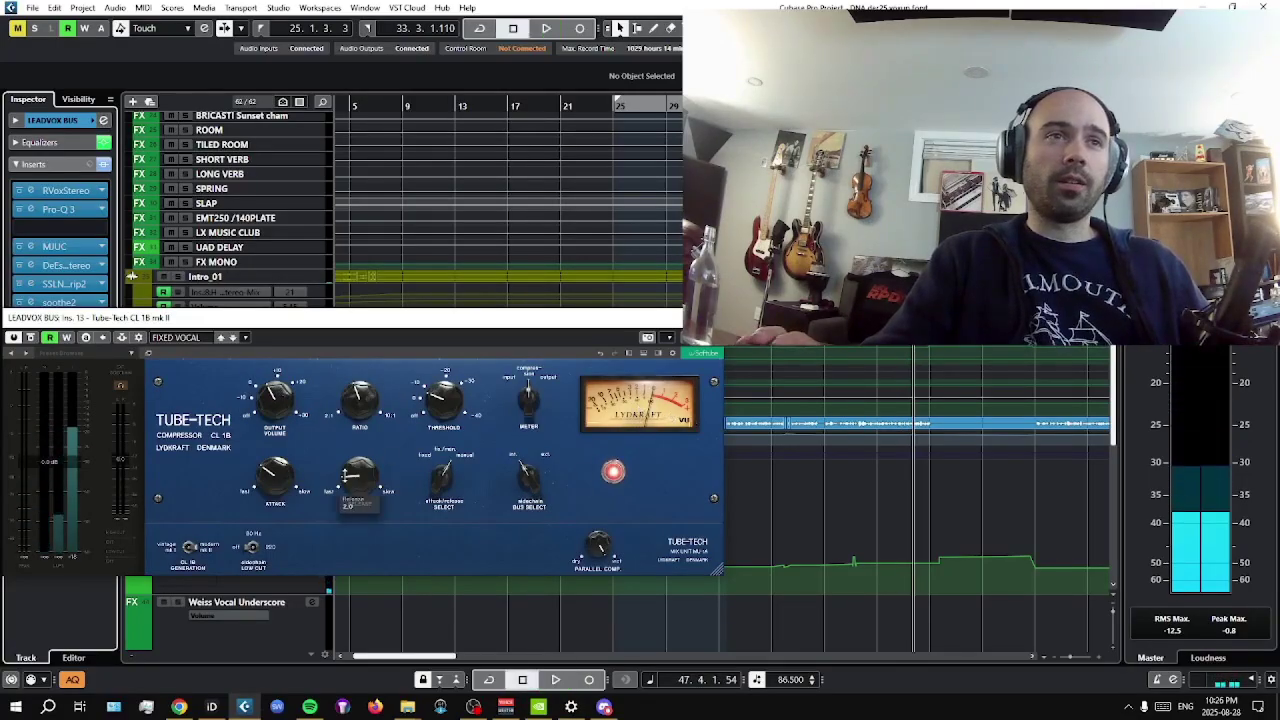
# Resume playback to watch the Tube-Tech CL 1B mk II's gain reduction, shift its window slightly and stop
pyautogui.click(555, 679)
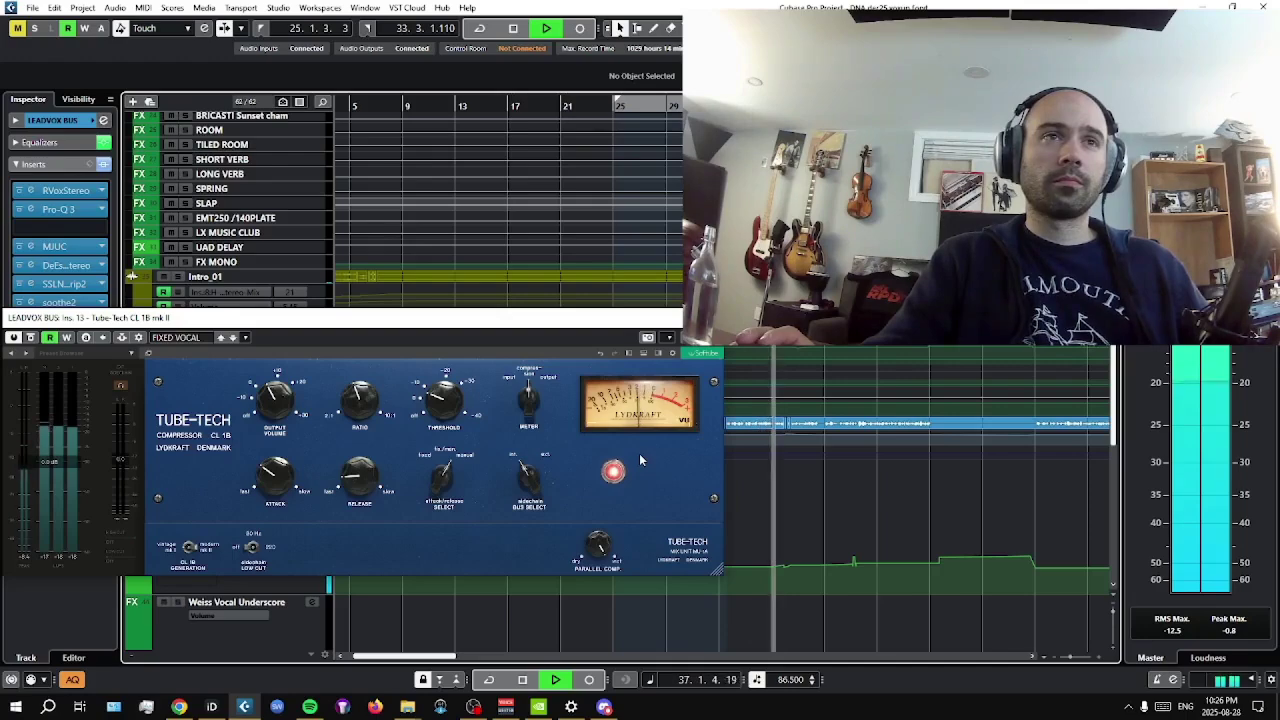
pyautogui.moveTo(147, 316); pyautogui.dragTo(185, 317)
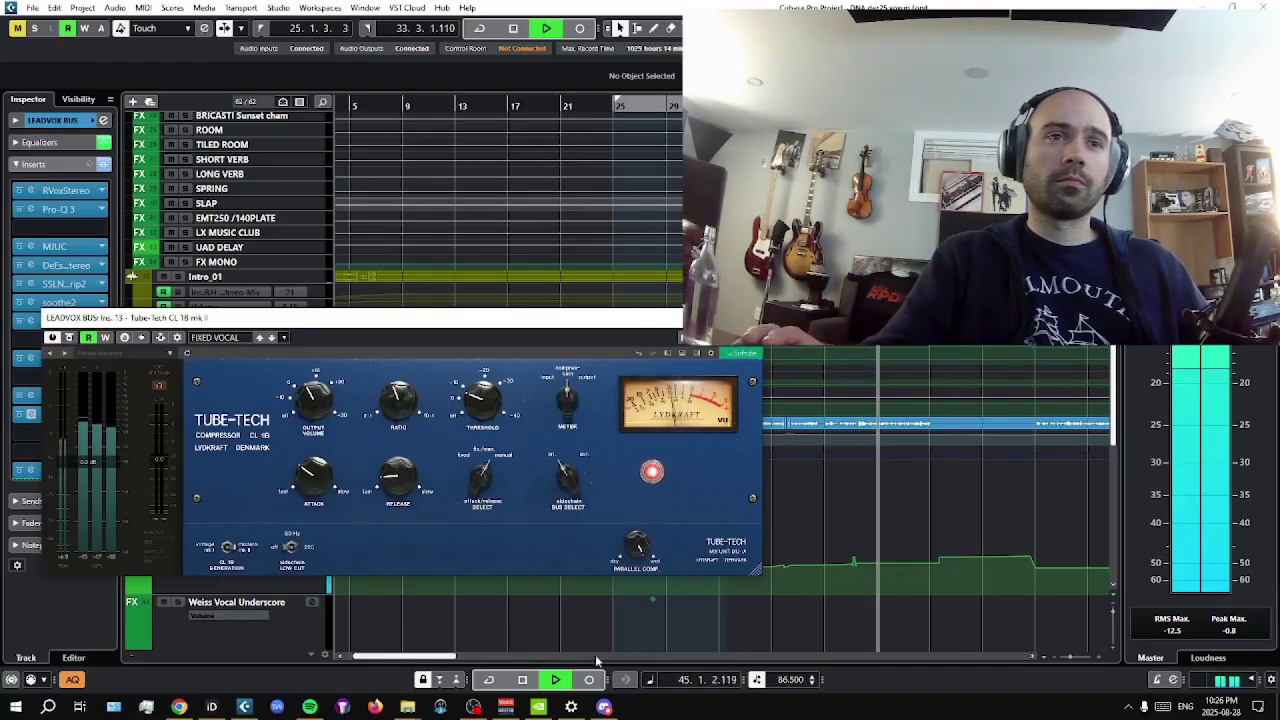
pyautogui.click(521, 681)
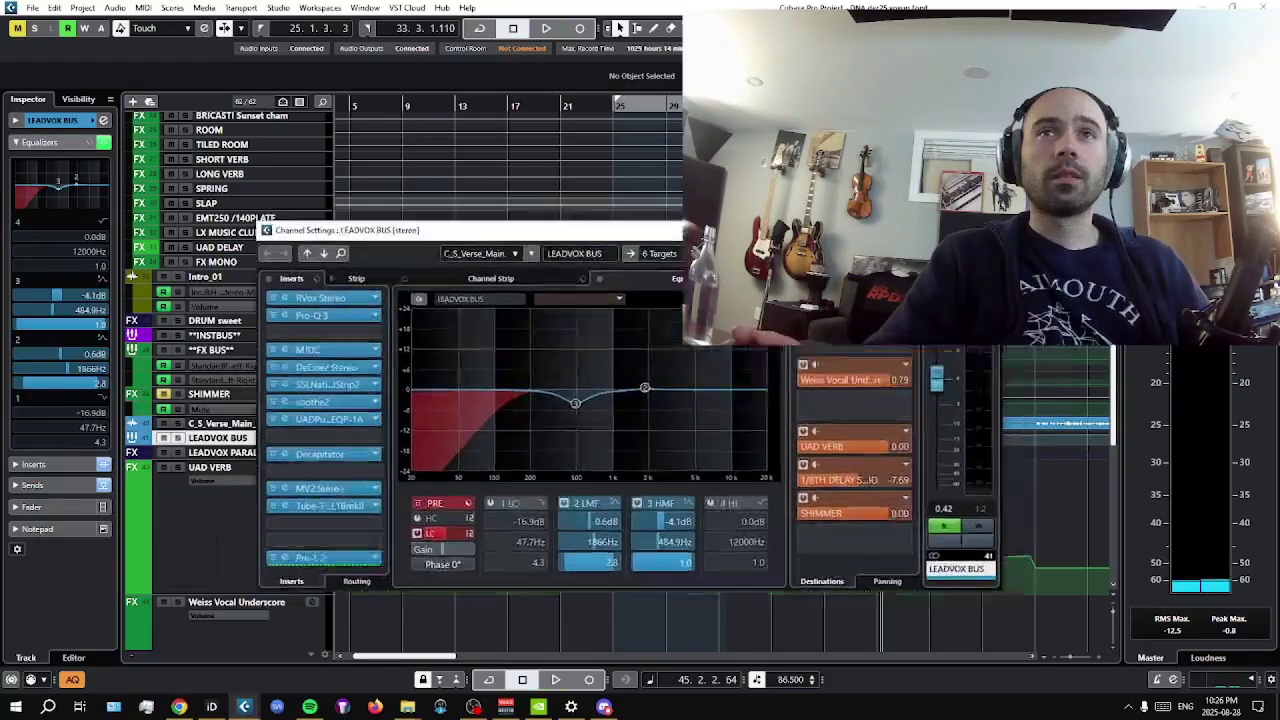
# Reposition the LEADVOX BUS channel settings window and reopen it to review the channel equalizer
pyautogui.moveTo(695, 229); pyautogui.dragTo(638, 243)
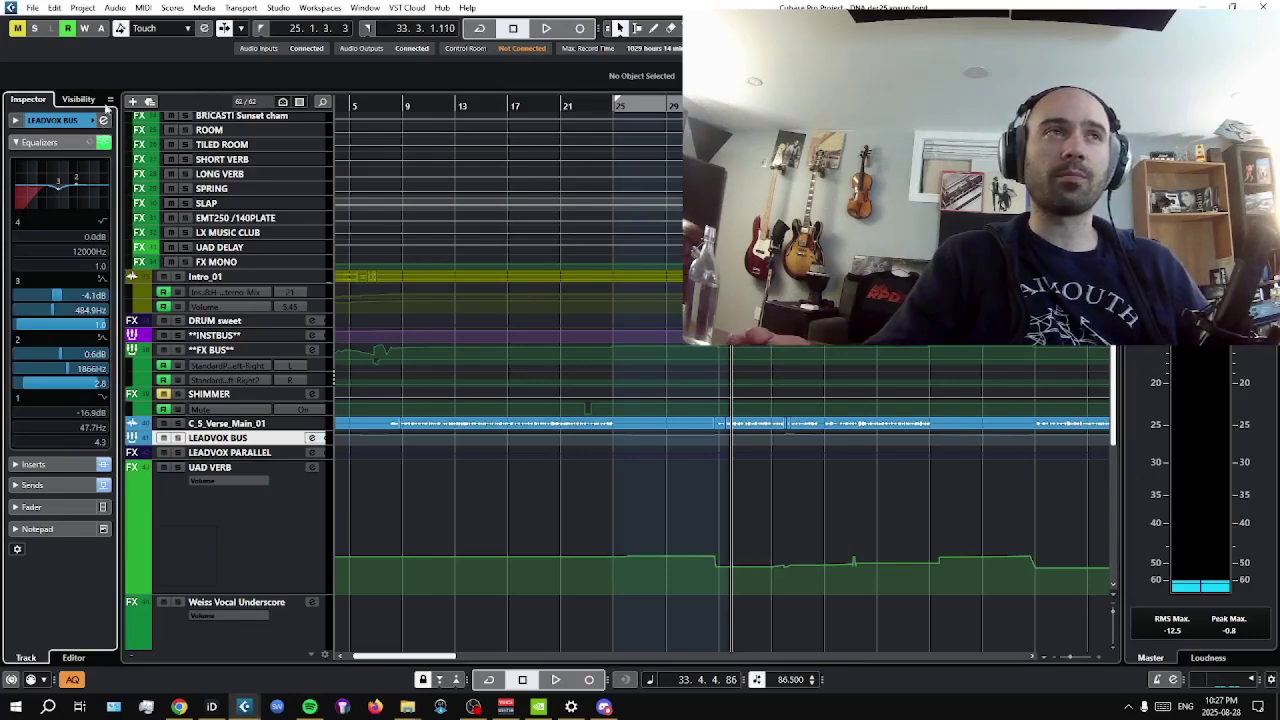
pyautogui.click(97, 121)
pyautogui.click(105, 120)
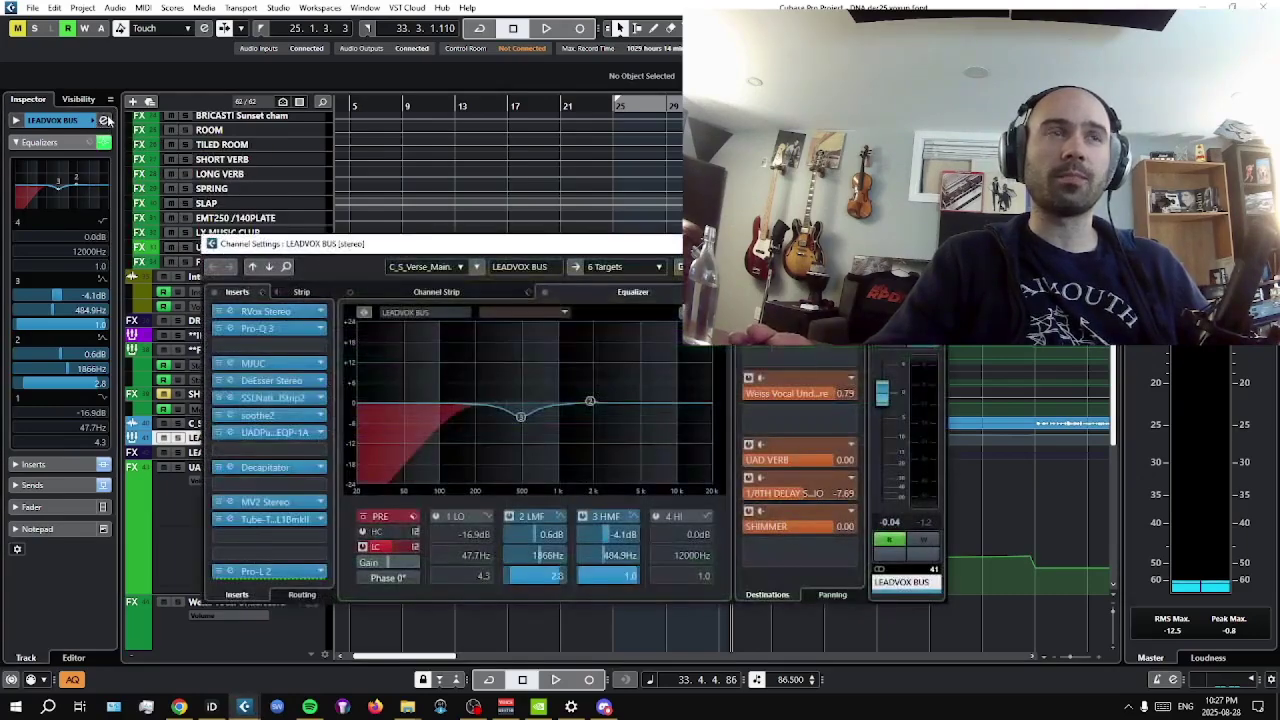
# Play the vocal with the LEADVOX BUS equalizer spectrum in view, shift the channel settings window and stop playback
pyautogui.click(557, 680)
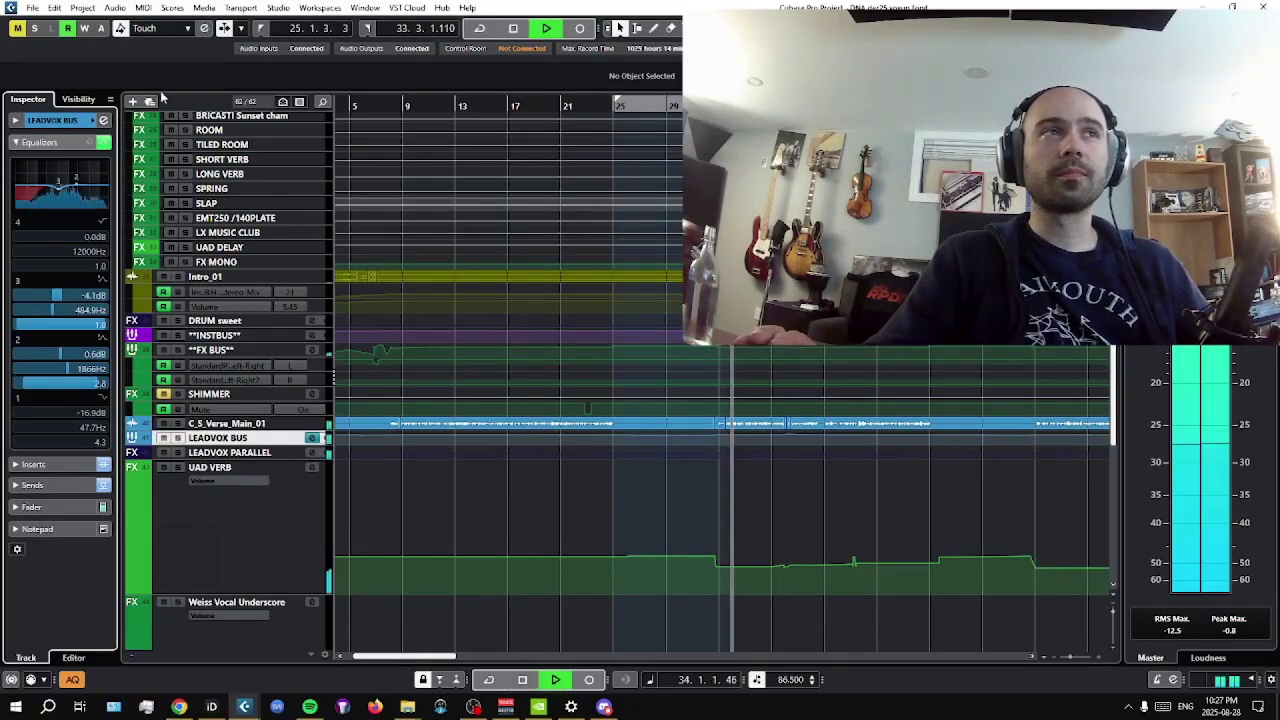
pyautogui.click(105, 120)
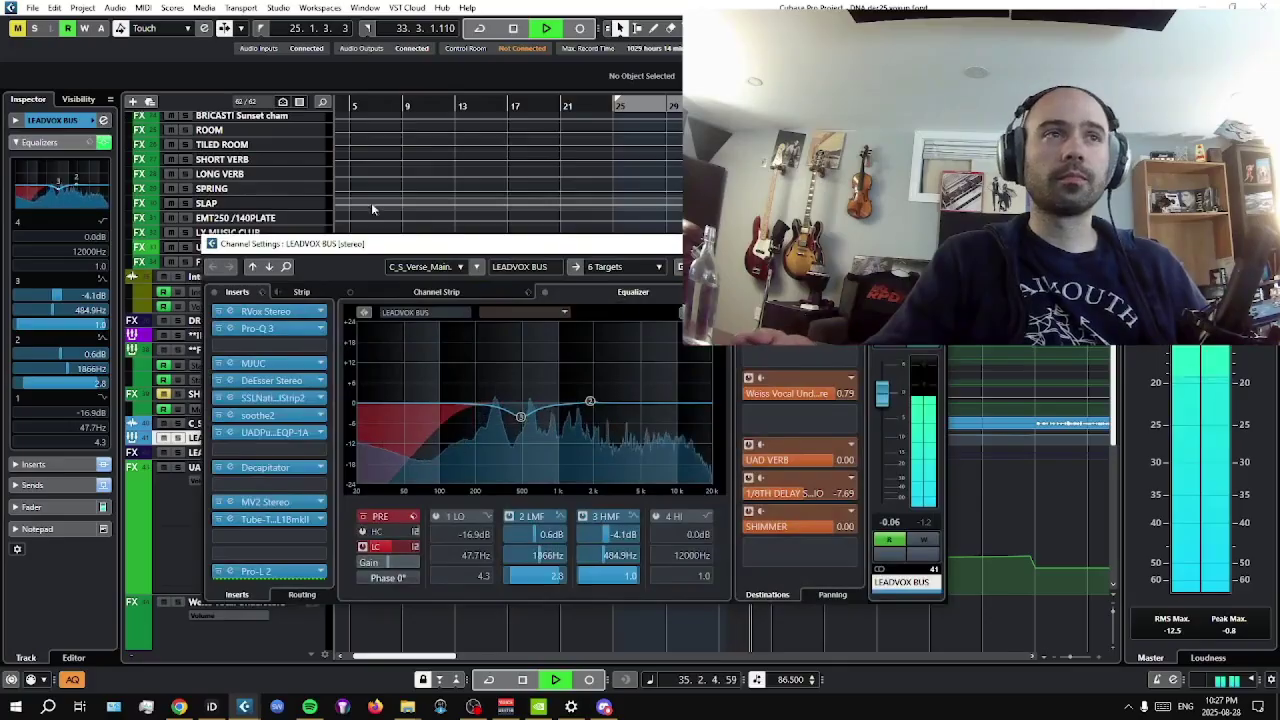
pyautogui.moveTo(371, 243); pyautogui.dragTo(383, 231)
pyautogui.click(383, 413)
pyautogui.press('space')
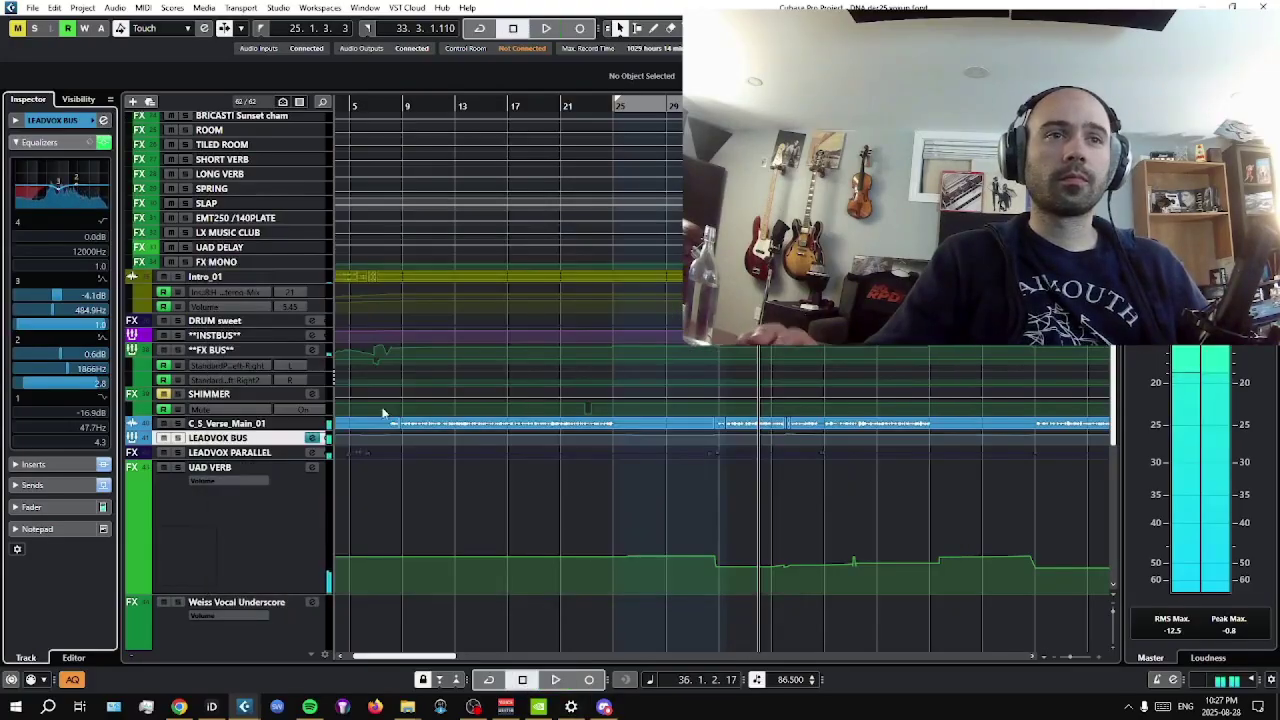
# Locate the Beat_01 track, resume playback and bring the LEADVOX BUS channel settings back up
pyautogui.scroll(-5, 432, 476)
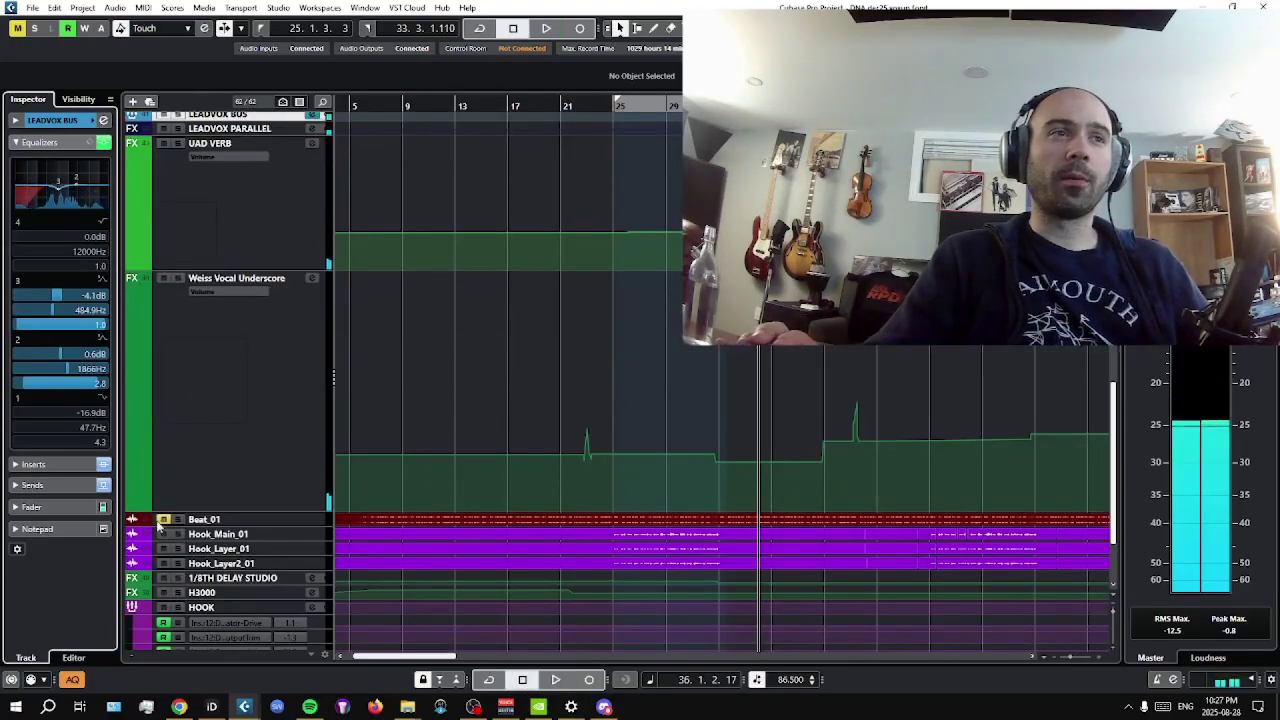
pyautogui.press('space')
pyautogui.scroll(7, 617, 496)
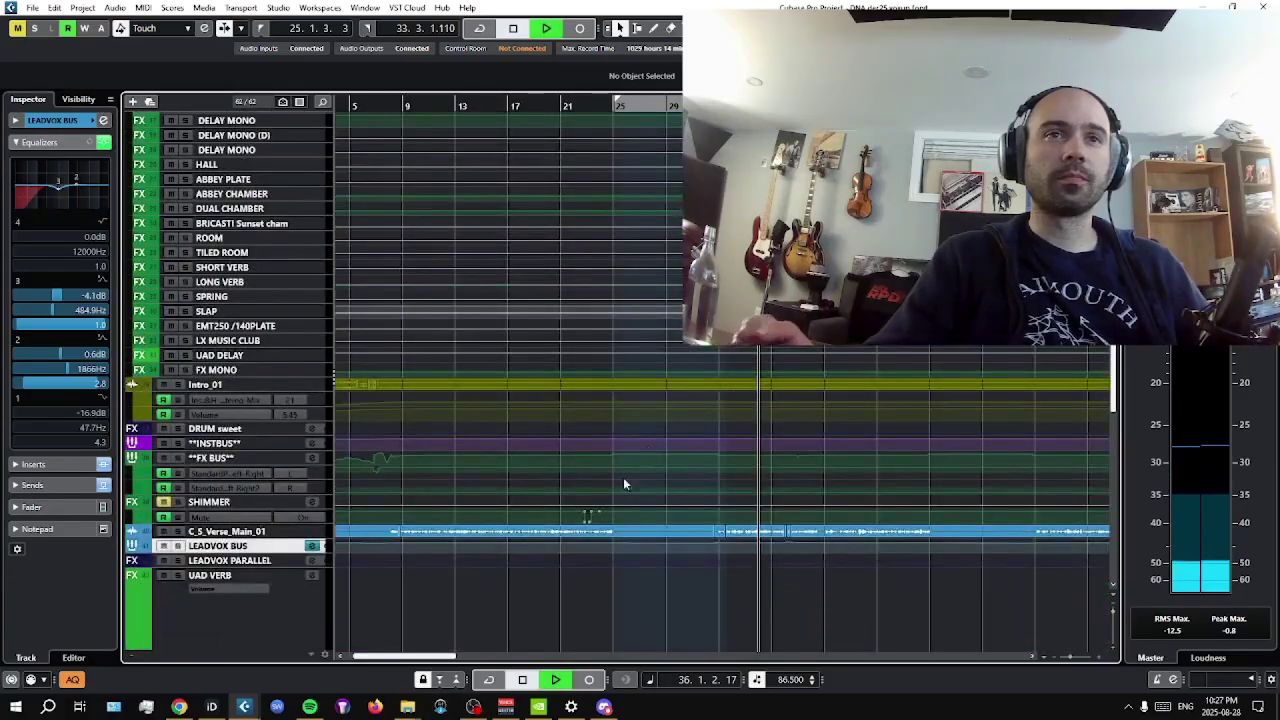
pyautogui.click(103, 120)
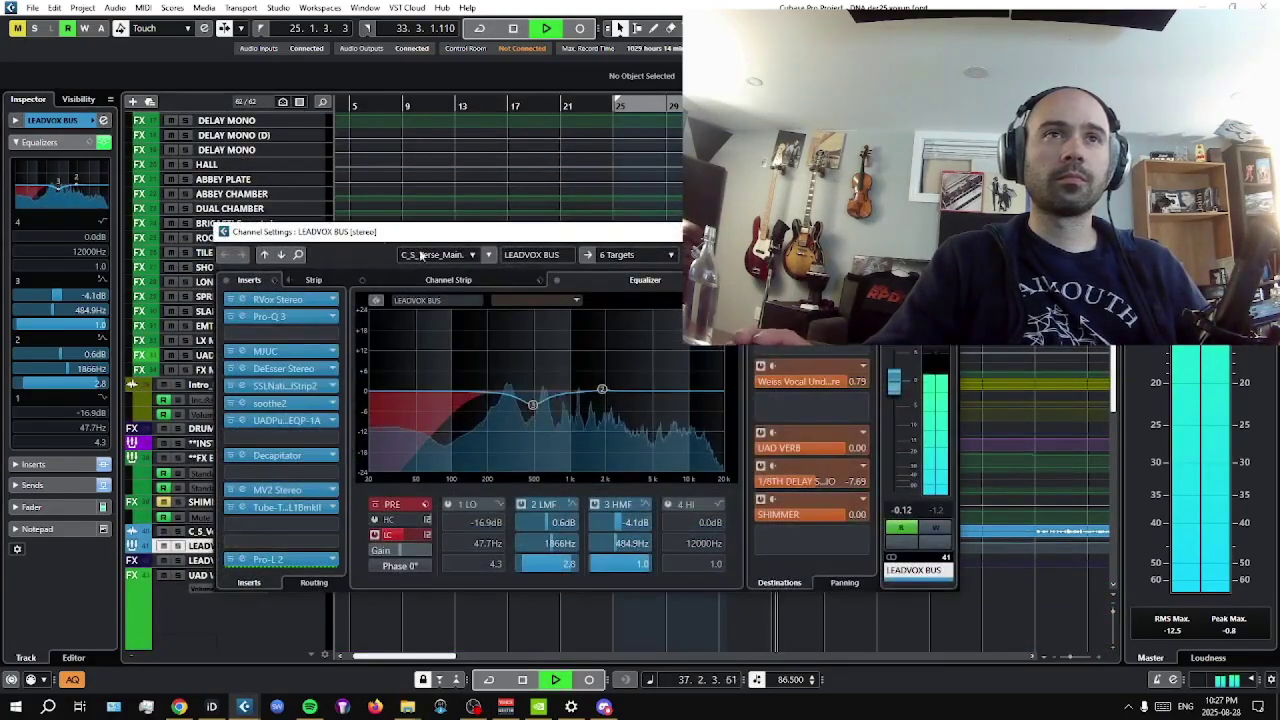
# Bypass and re-enable the LEADVOX BUS channel equalizer twice during playback to compare the vocal
pyautogui.click(558, 281)
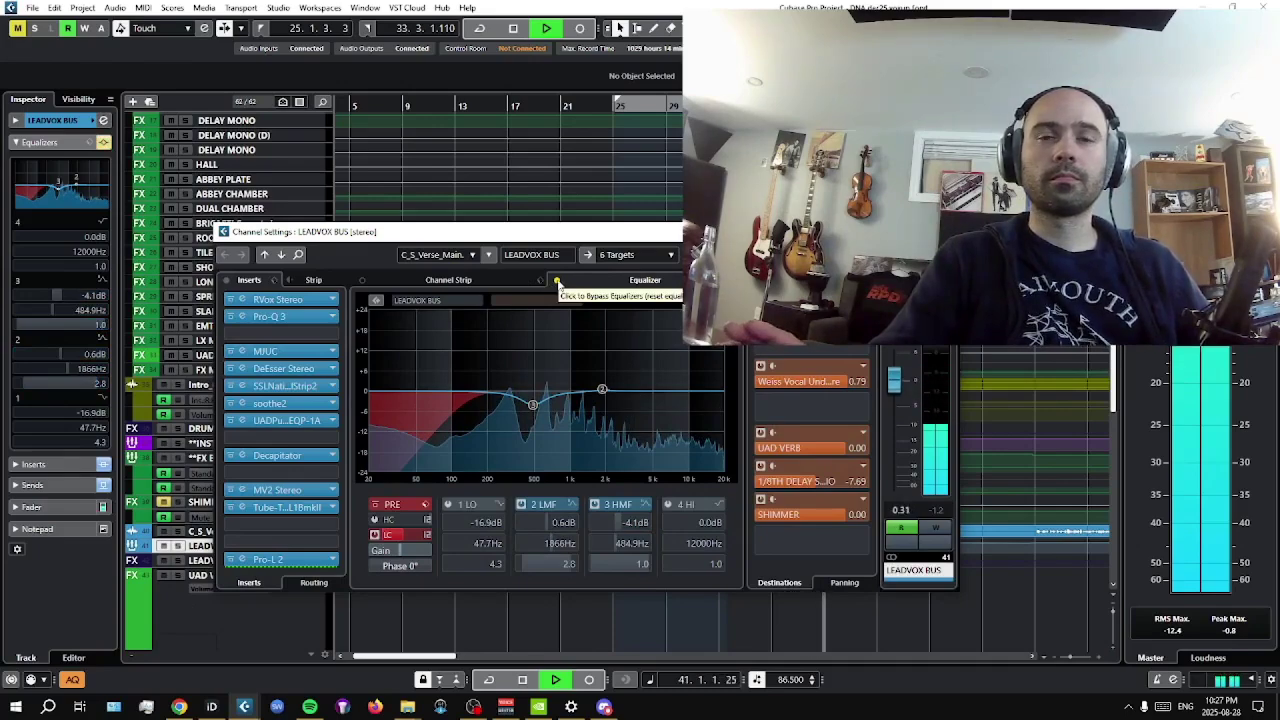
pyautogui.click(557, 281)
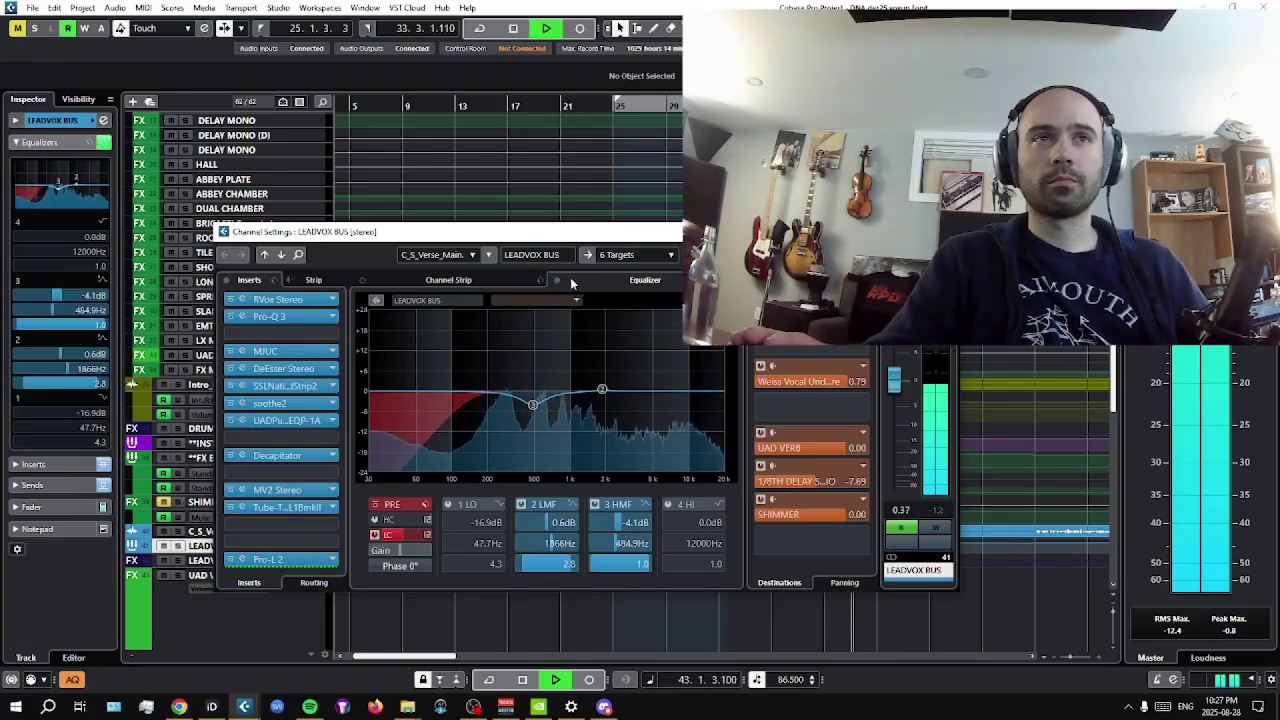
pyautogui.click(558, 281)
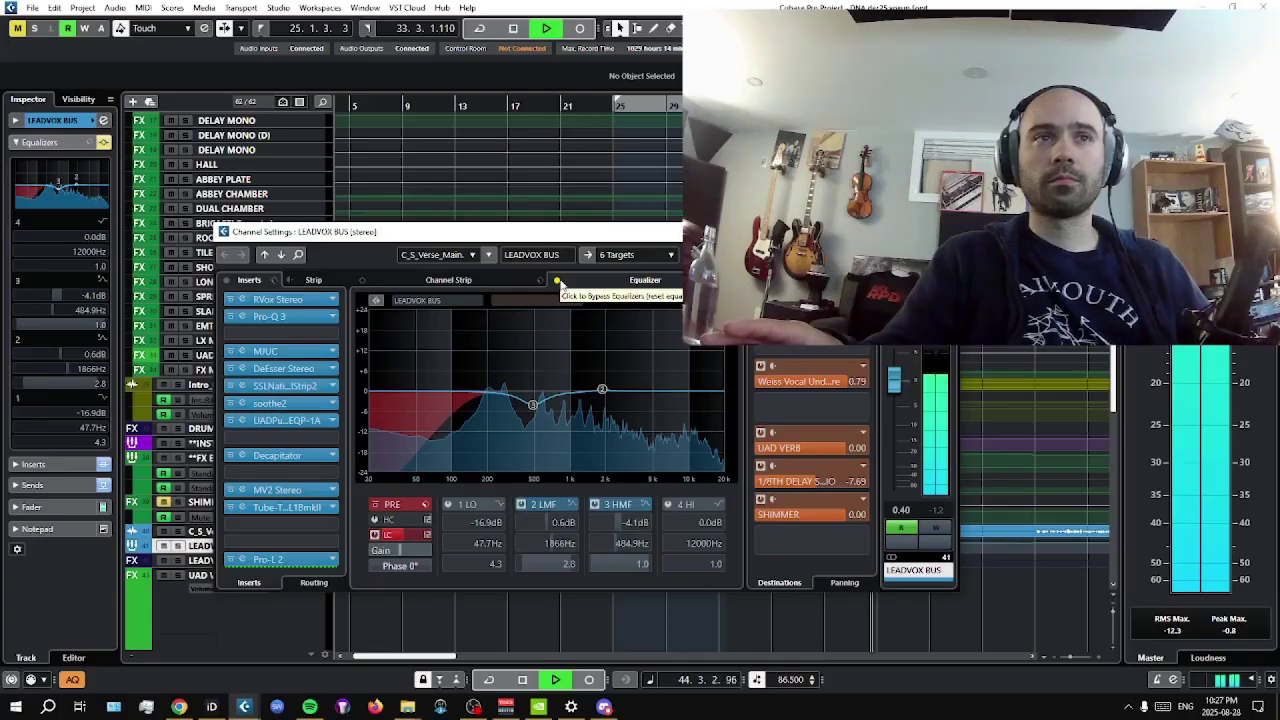
pyautogui.click(558, 281)
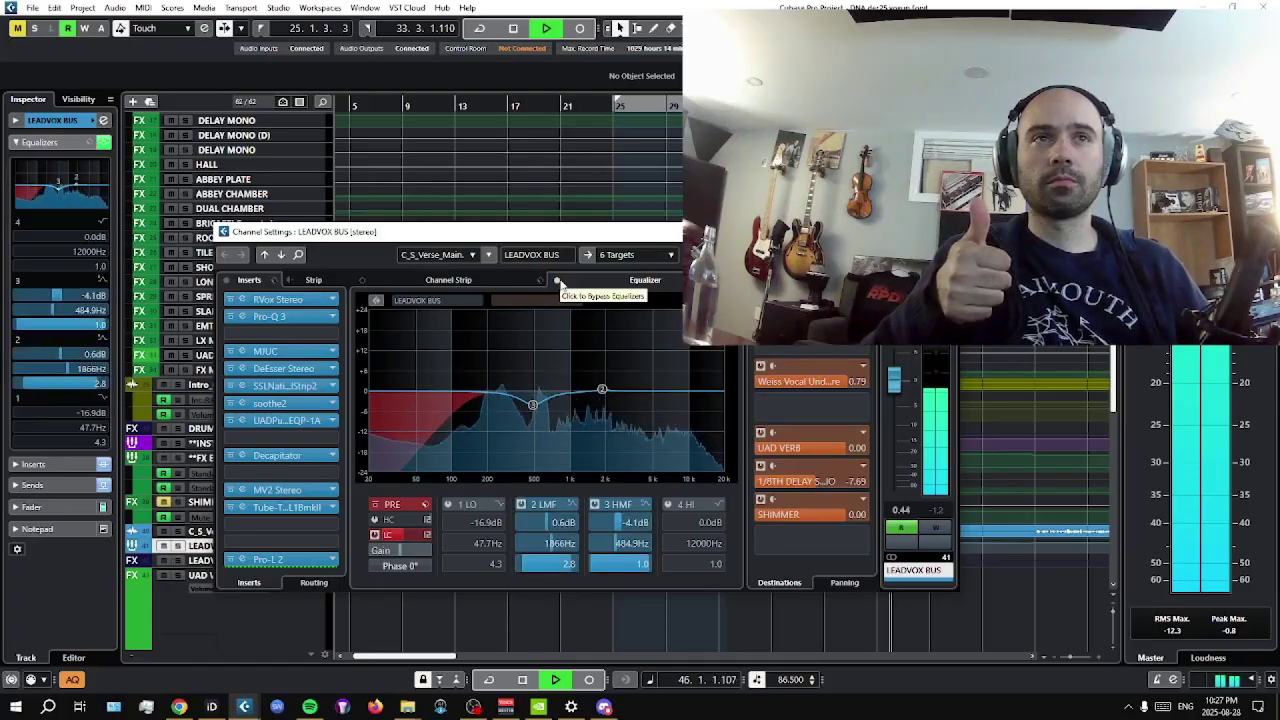
# Stop playback, reopen the LEADVOX BUS channel settings to review the equalizer curve and close them again
pyautogui.click(523, 681)
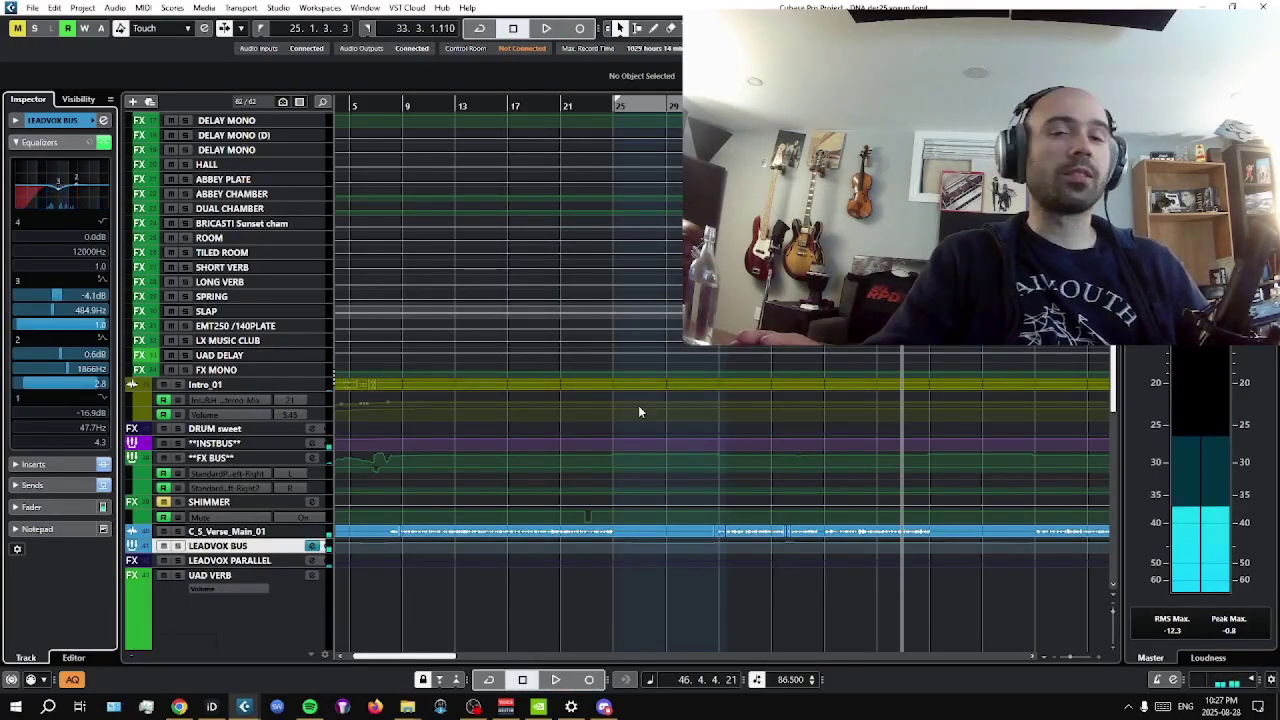
pyautogui.click(103, 120)
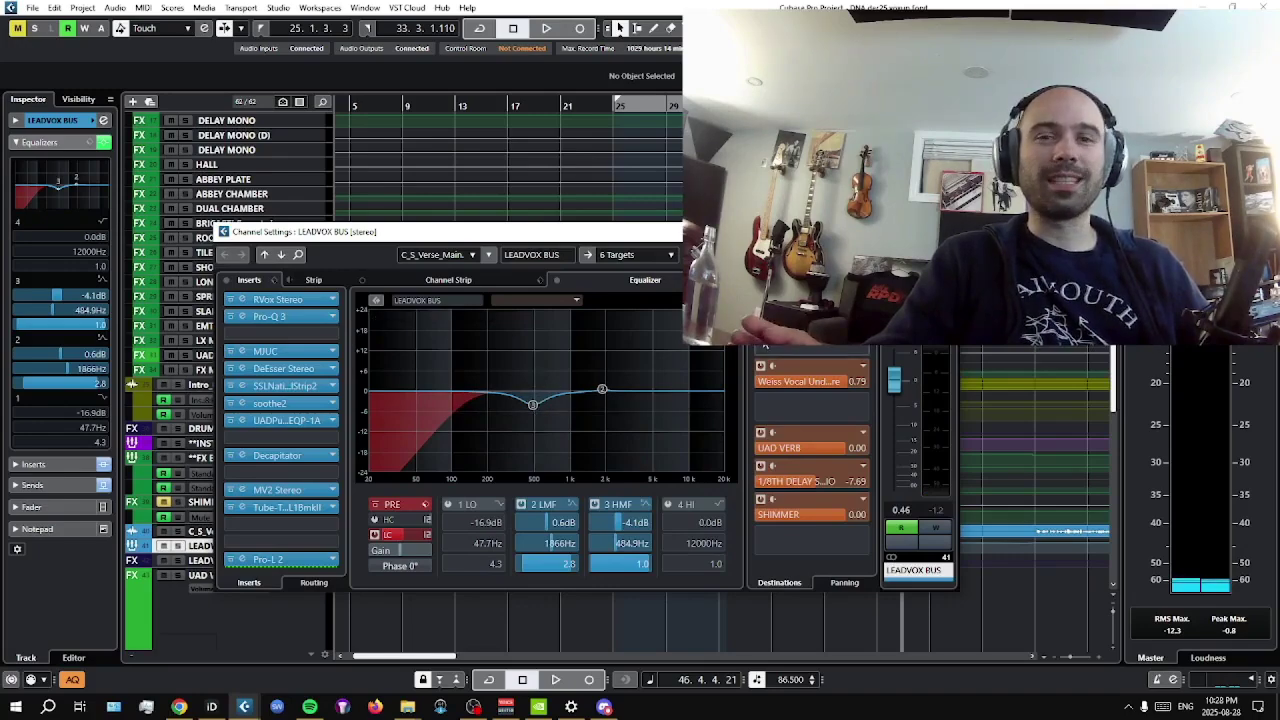
pyautogui.press('e')
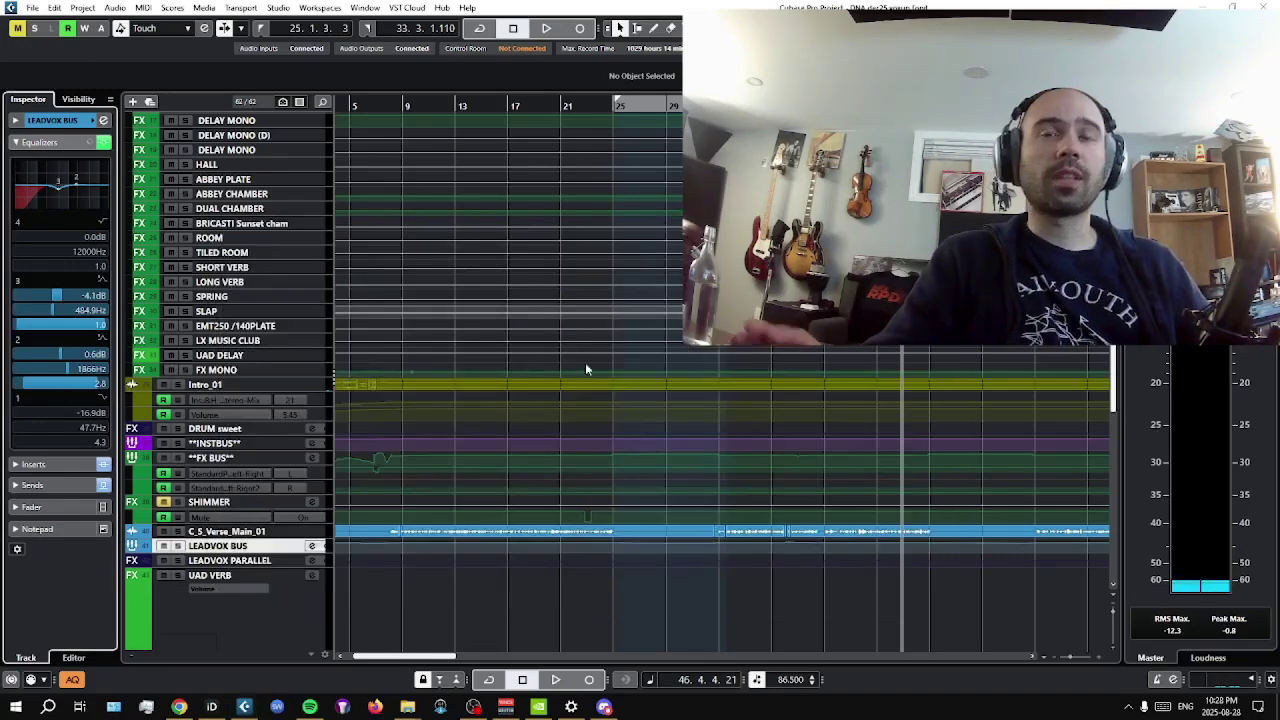